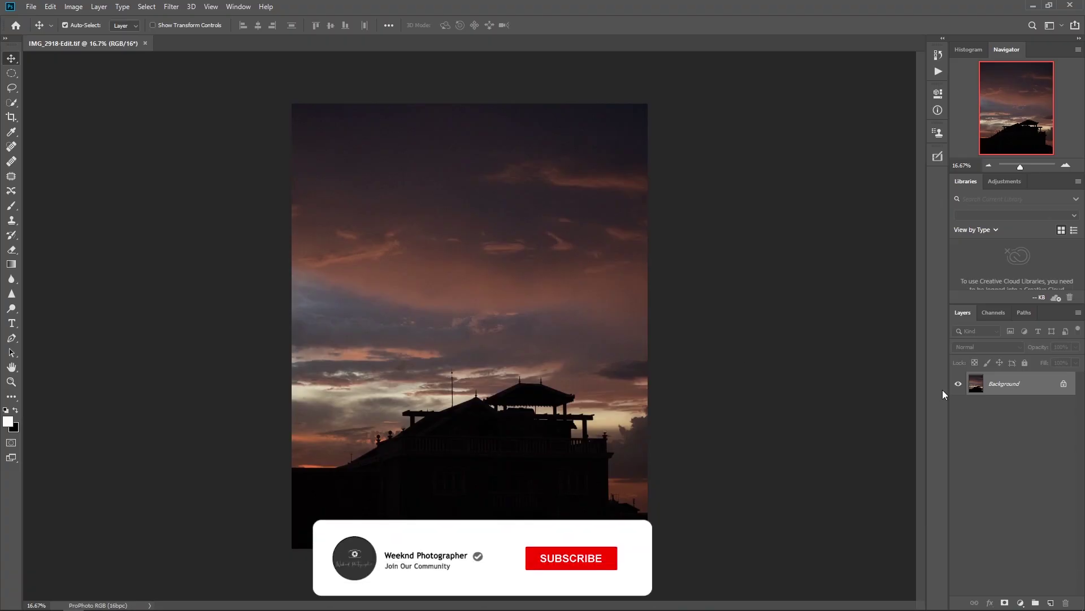
Duplicate the Background photo to a new layer and convert it for smart filters
key(ctrl+j)
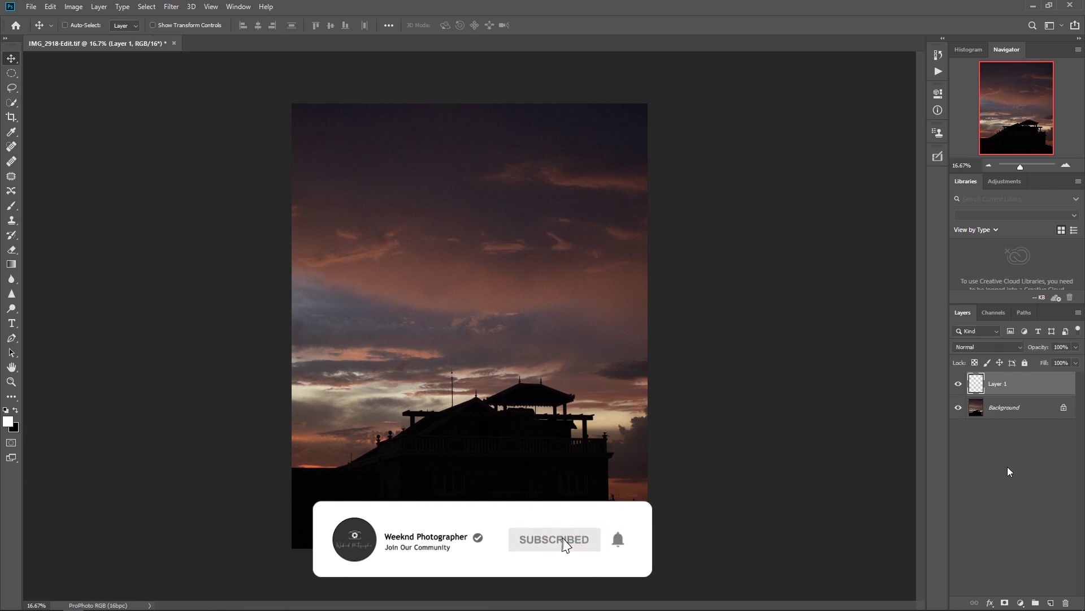
click(171, 7)
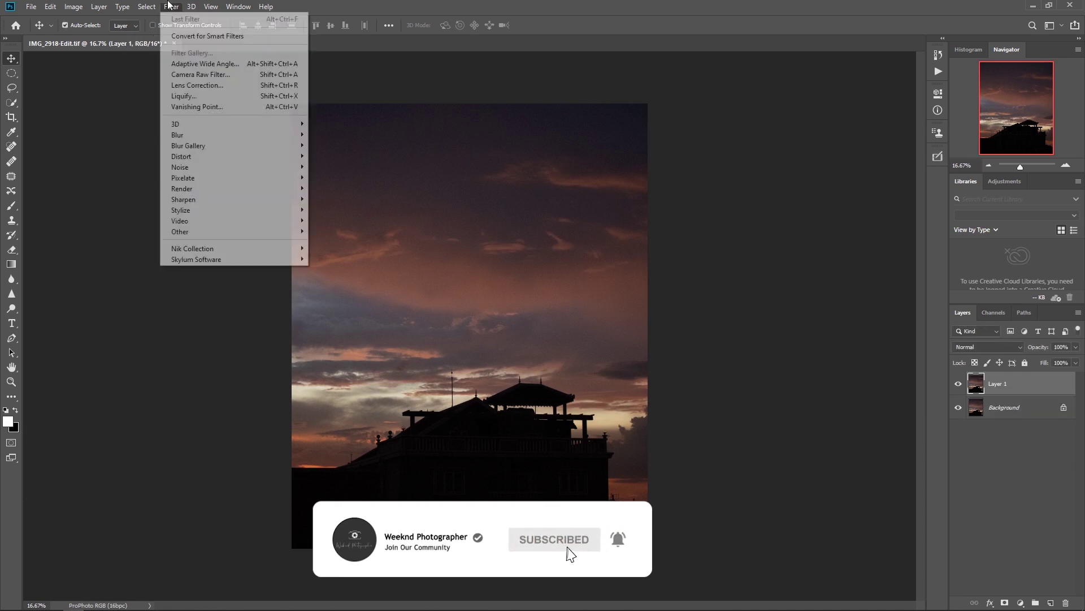
click(192, 35)
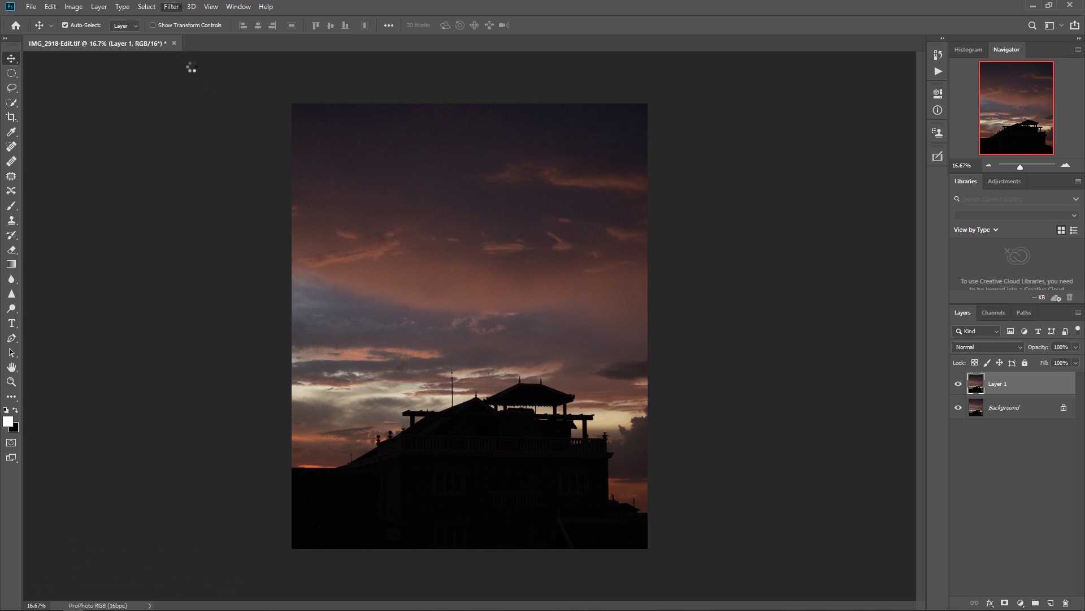
Apply Camera Raw with warmer temperature, lower highlights, and slightly raised whites, blacks, texture and vibrance
click(172, 7)
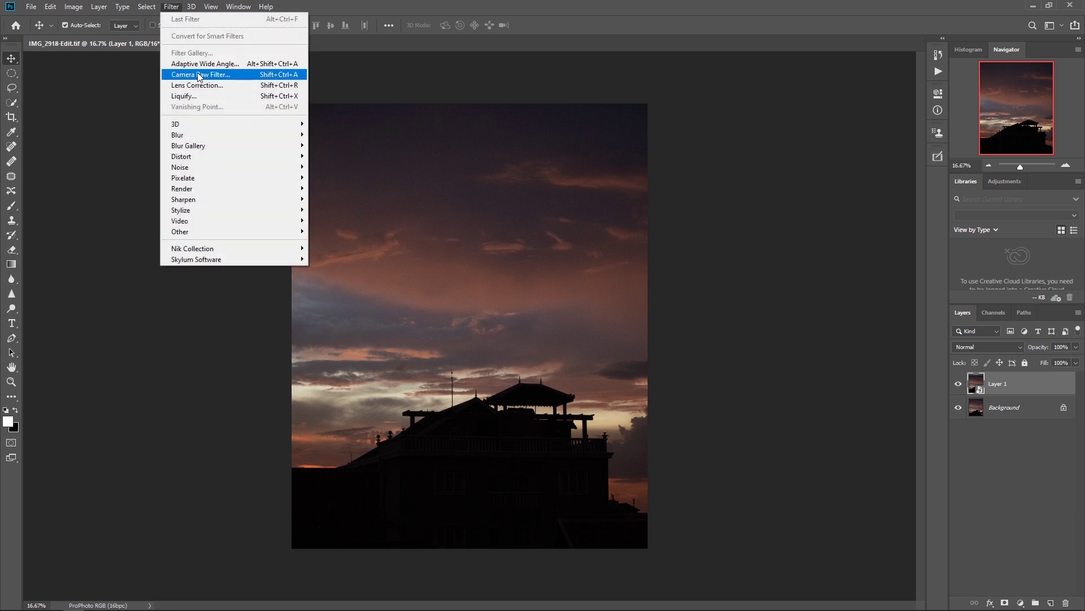
click(199, 77)
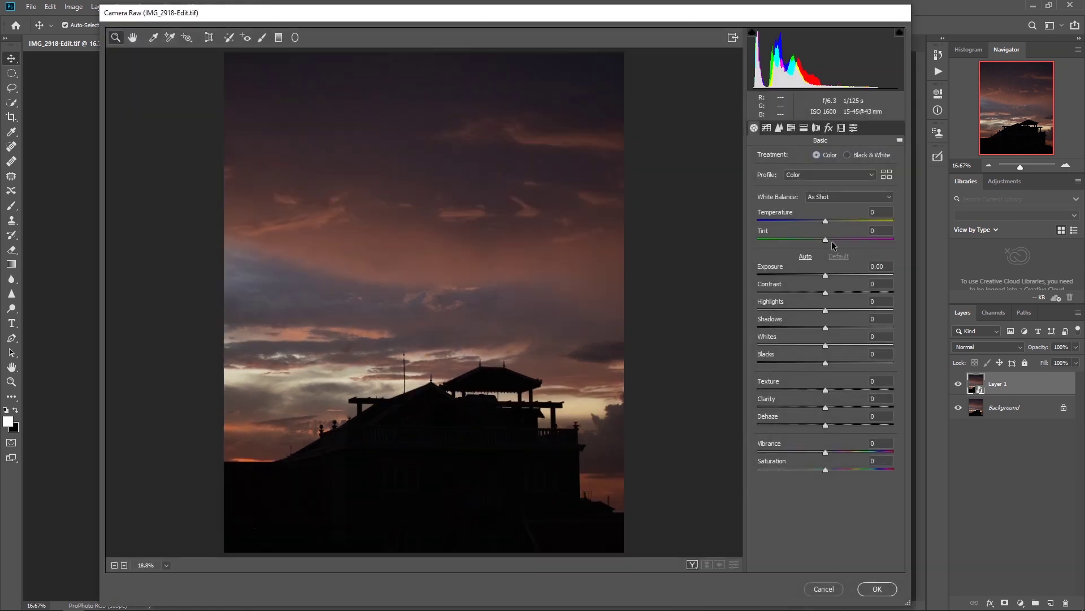
drag(825, 221, 839, 221)
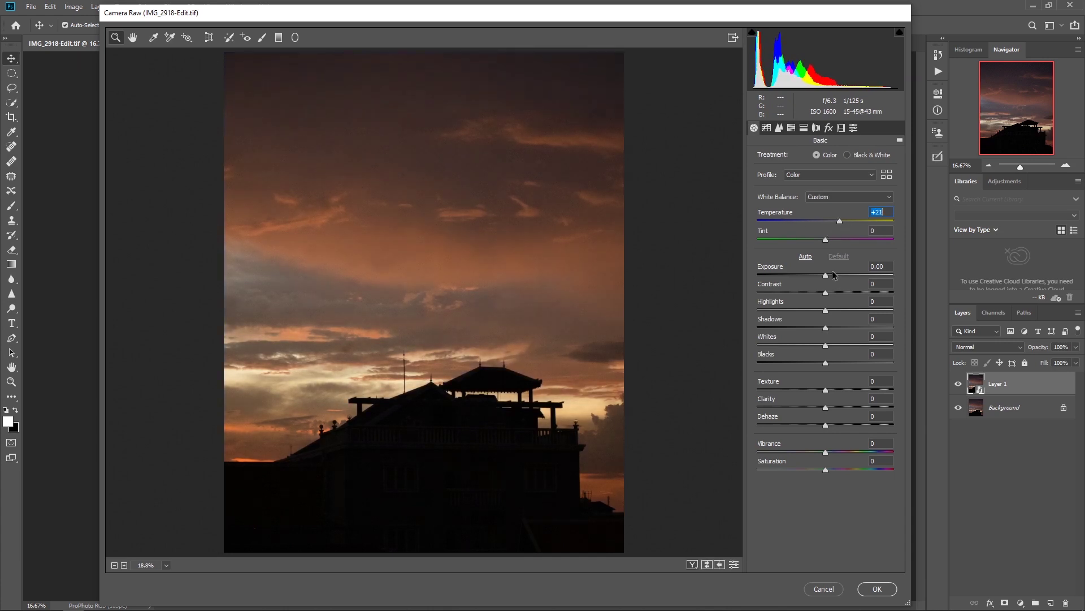
drag(825, 310, 785, 311)
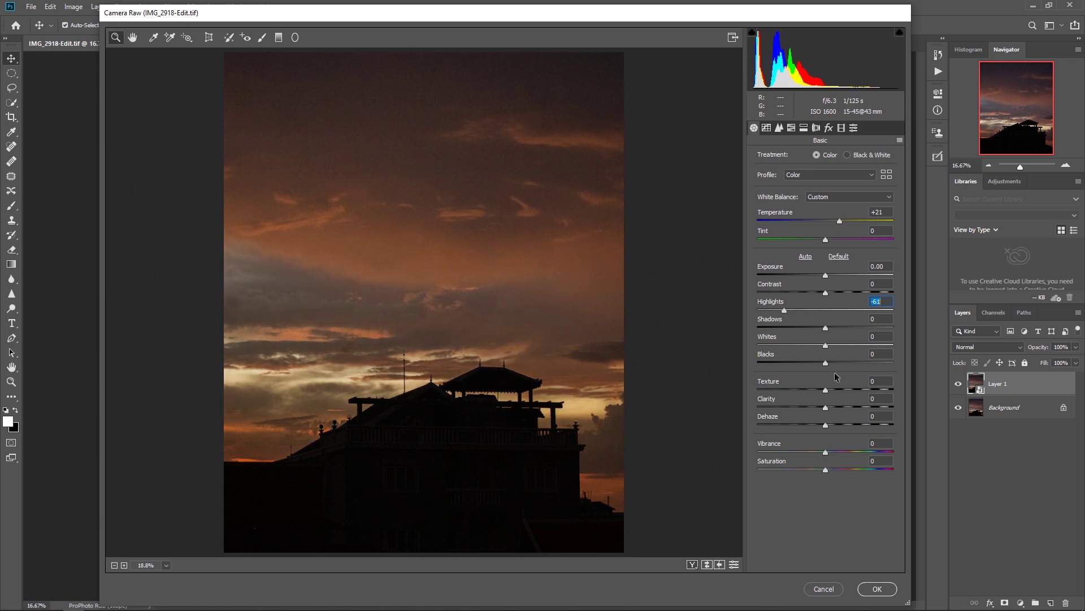
mouse_move(826, 346)
mouse_down()
mouse_move(839, 345)
mouse_move(831, 328)
mouse_move(810, 332)
mouse_move(805, 367)
mouse_up()
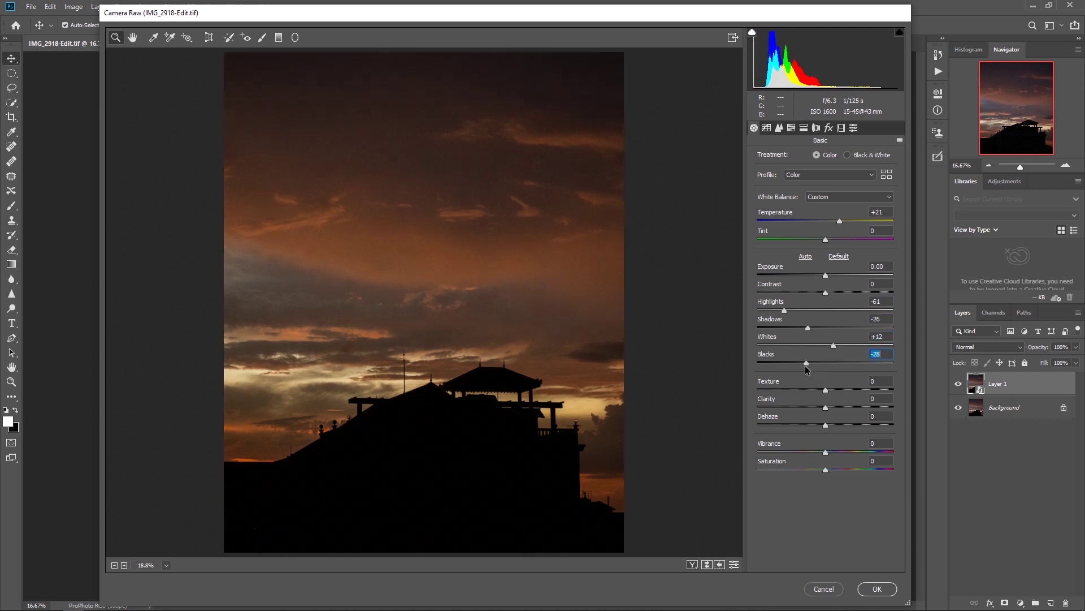
drag(805, 363, 809, 362)
drag(825, 389, 819, 425)
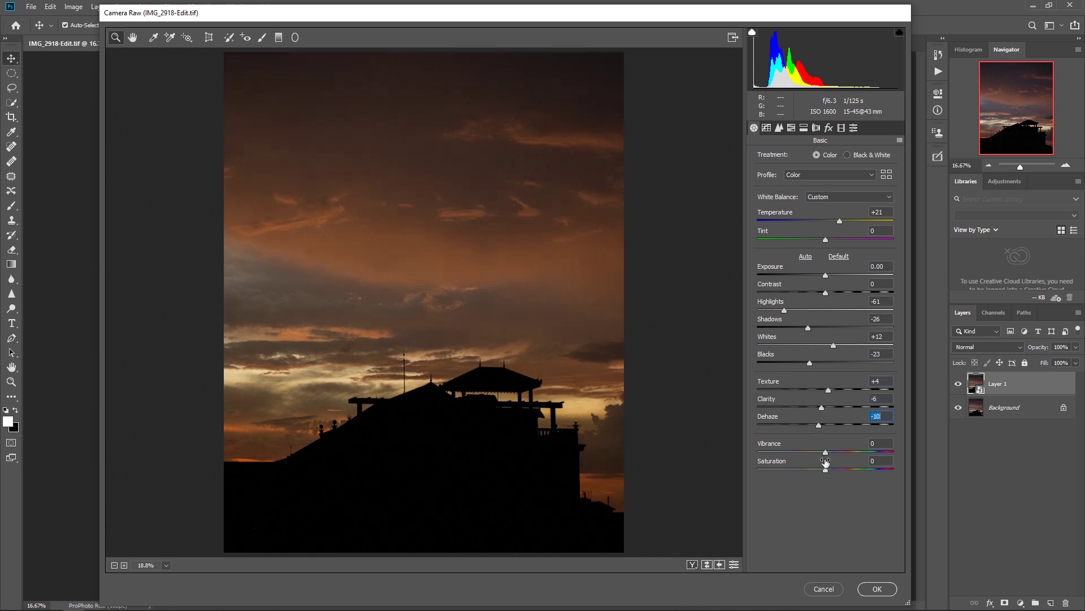
drag(825, 453, 828, 470)
click(767, 128)
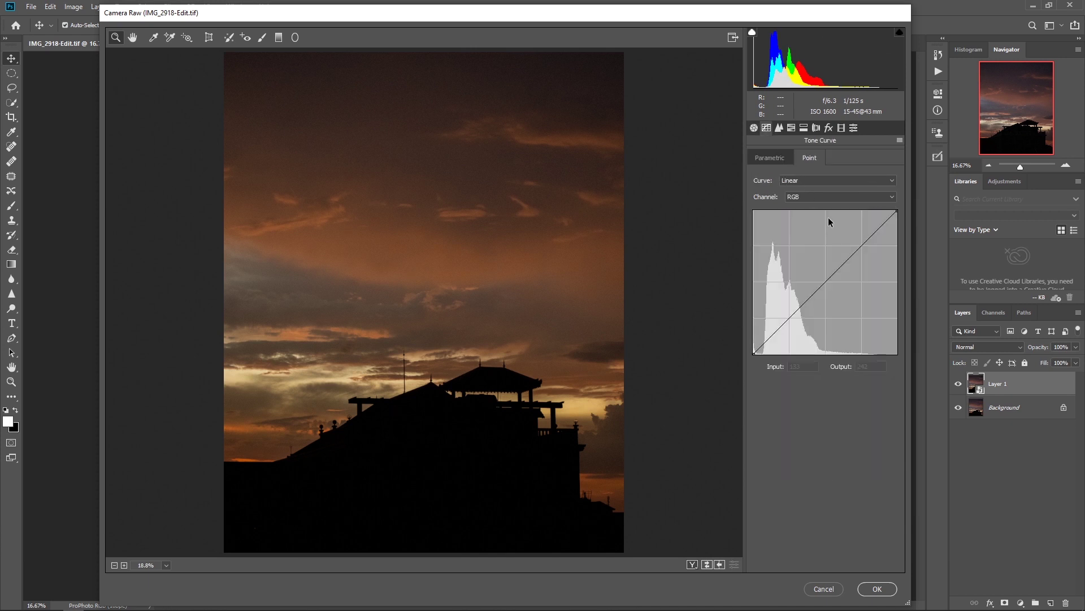
Shape the RGB point curve into an S-curve with a slightly raised black point
drag(864, 244, 858, 236)
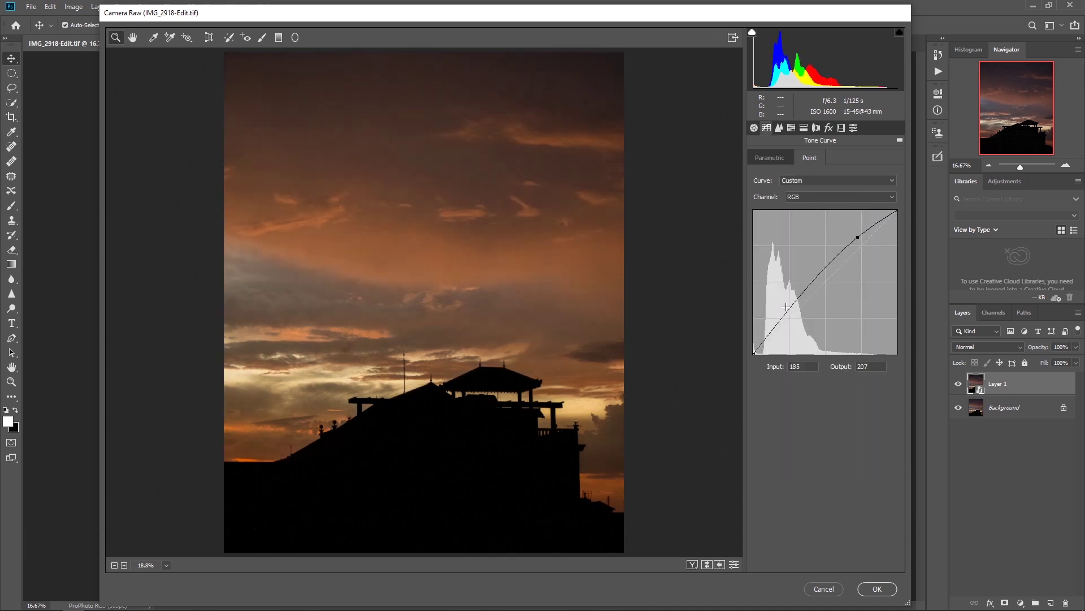
drag(786, 312, 789, 320)
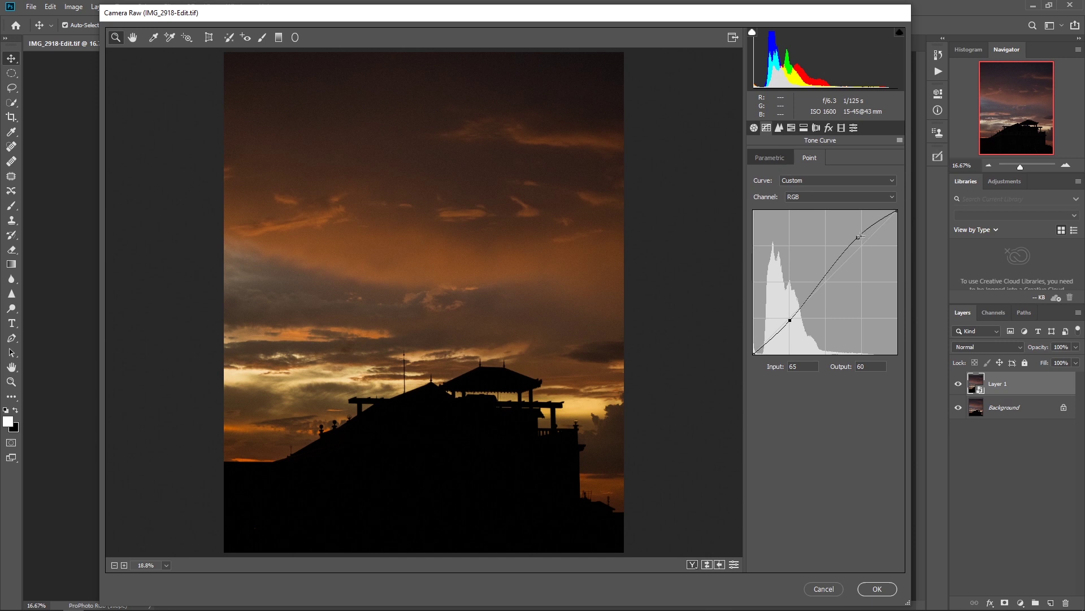
drag(895, 211, 896, 214)
drag(755, 353, 754, 350)
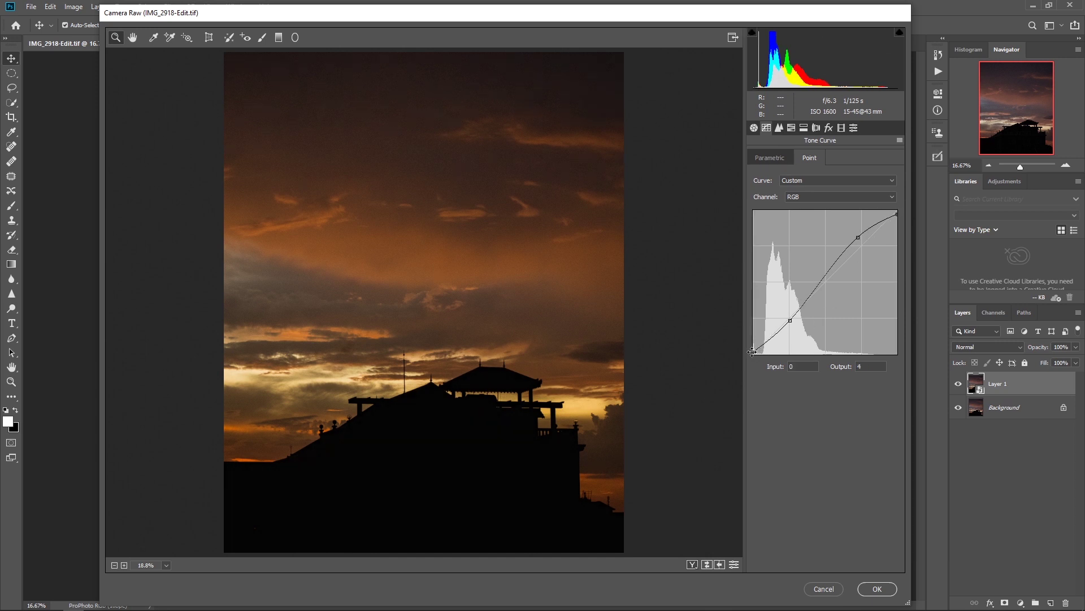
Add points to the red channel curve, boosting red in the upper tones
click(797, 202)
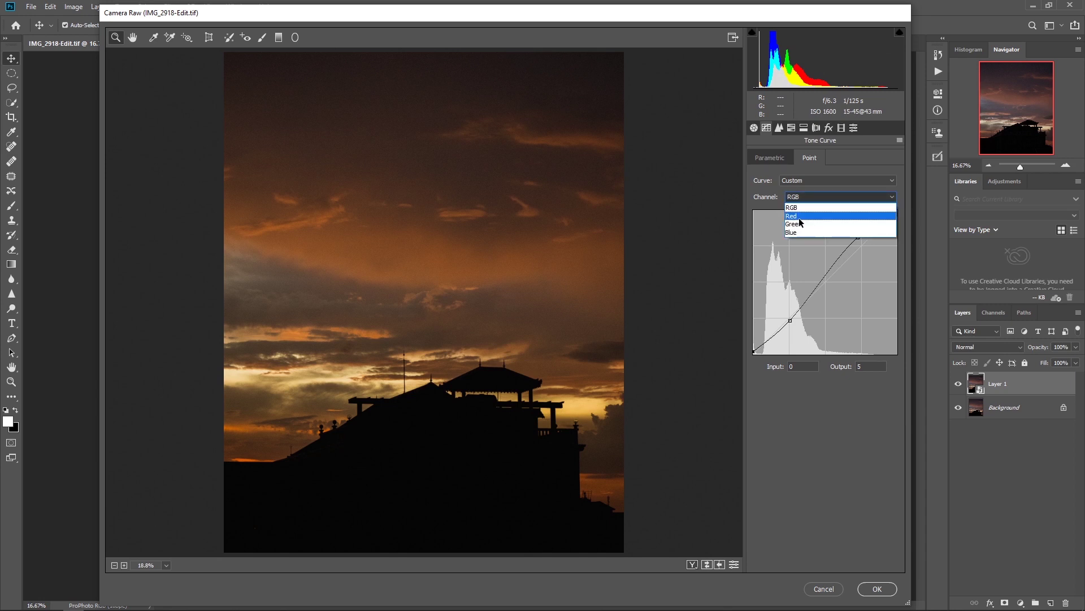
click(792, 216)
click(791, 318)
drag(860, 244, 855, 240)
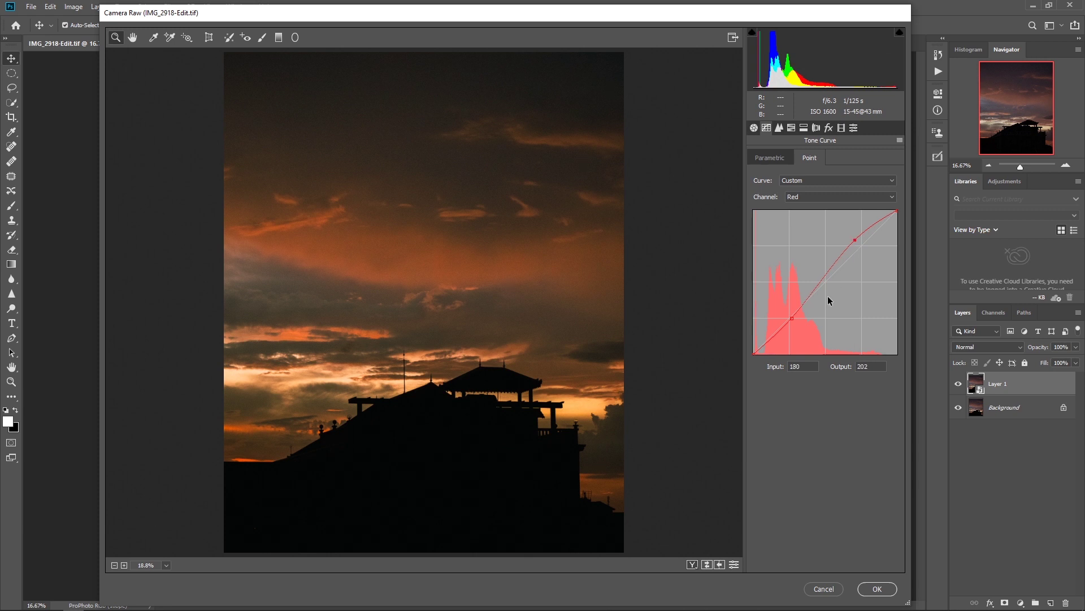
click(791, 318)
Lower the green channel curve in the upper tones and shadows
click(819, 195)
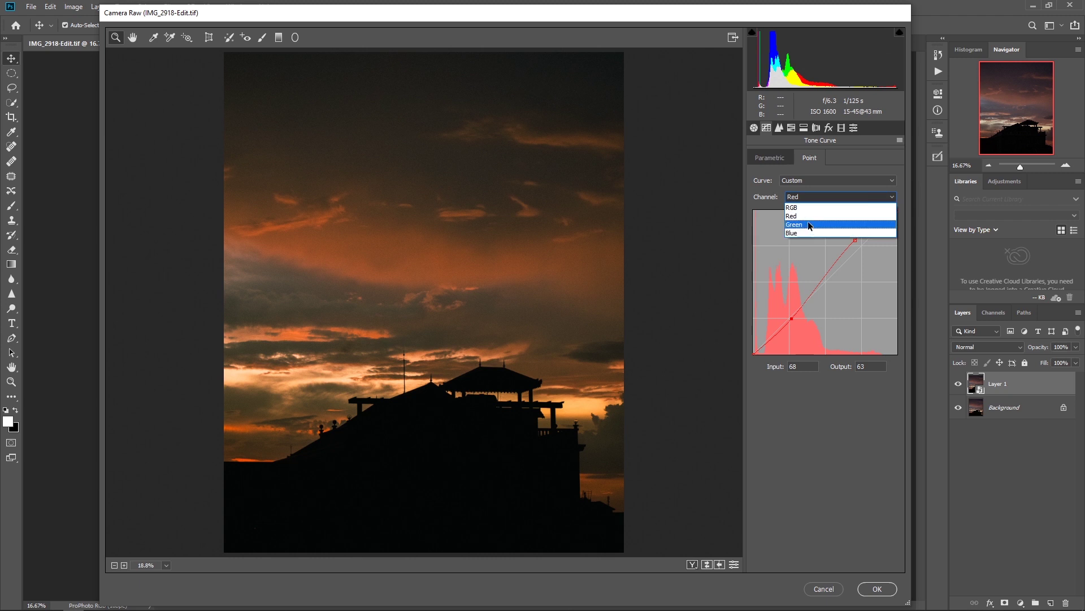
click(802, 221)
drag(865, 246, 863, 246)
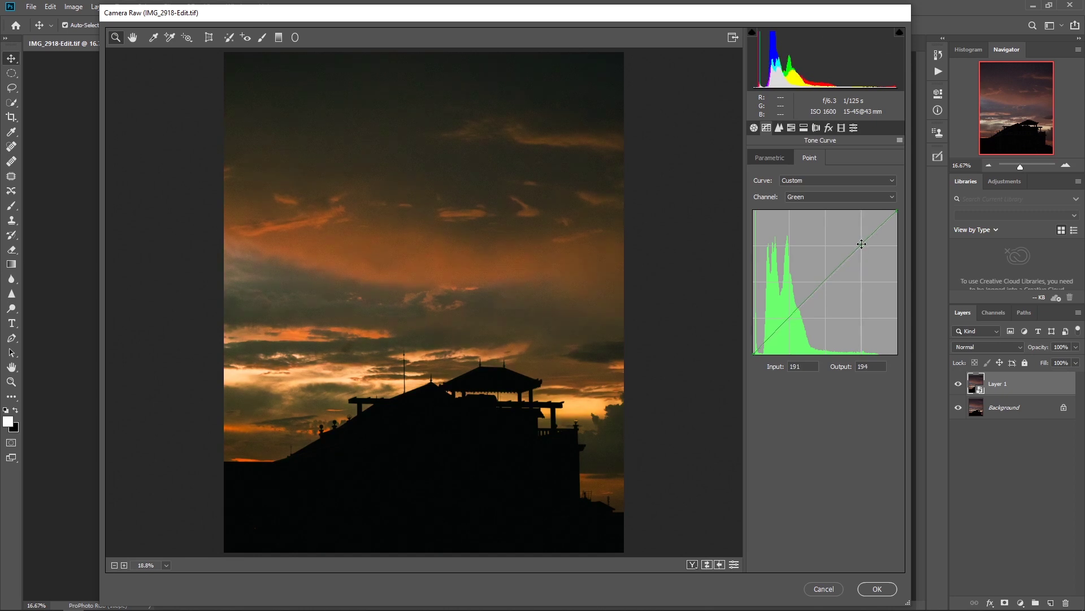
drag(794, 327, 789, 320)
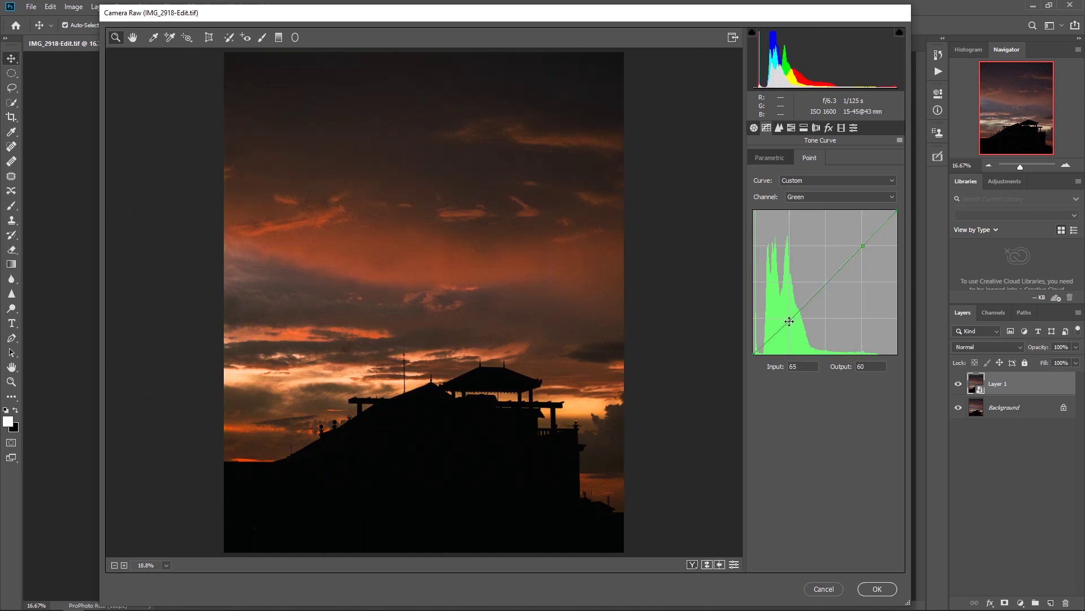
Raise the blue channel curve in the upper tones and lower it in the shadows
click(806, 198)
click(805, 233)
drag(862, 245, 855, 242)
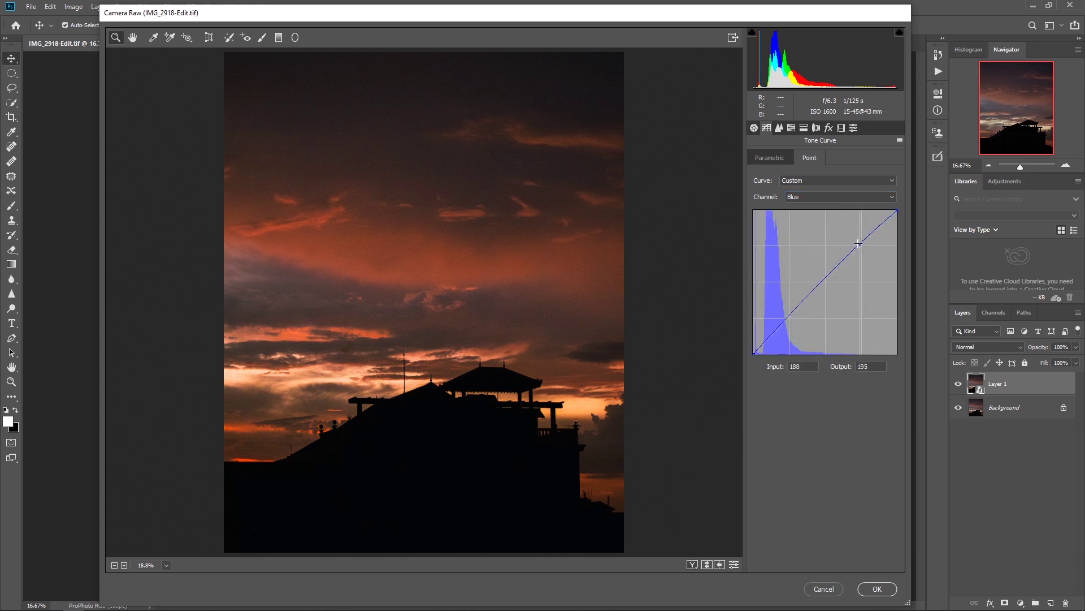
drag(786, 316, 782, 315)
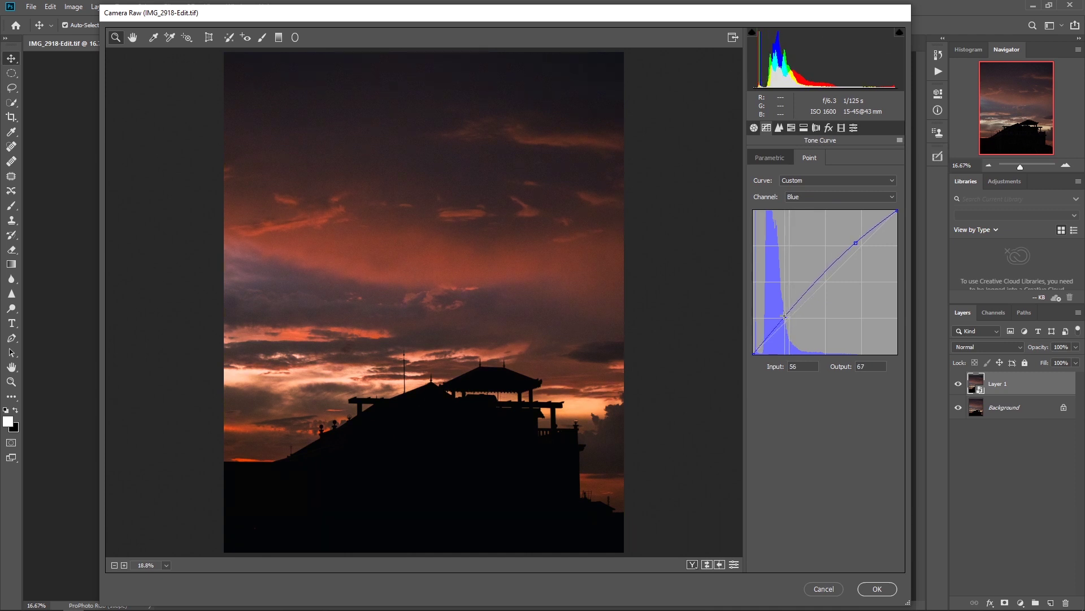
drag(782, 315, 785, 317)
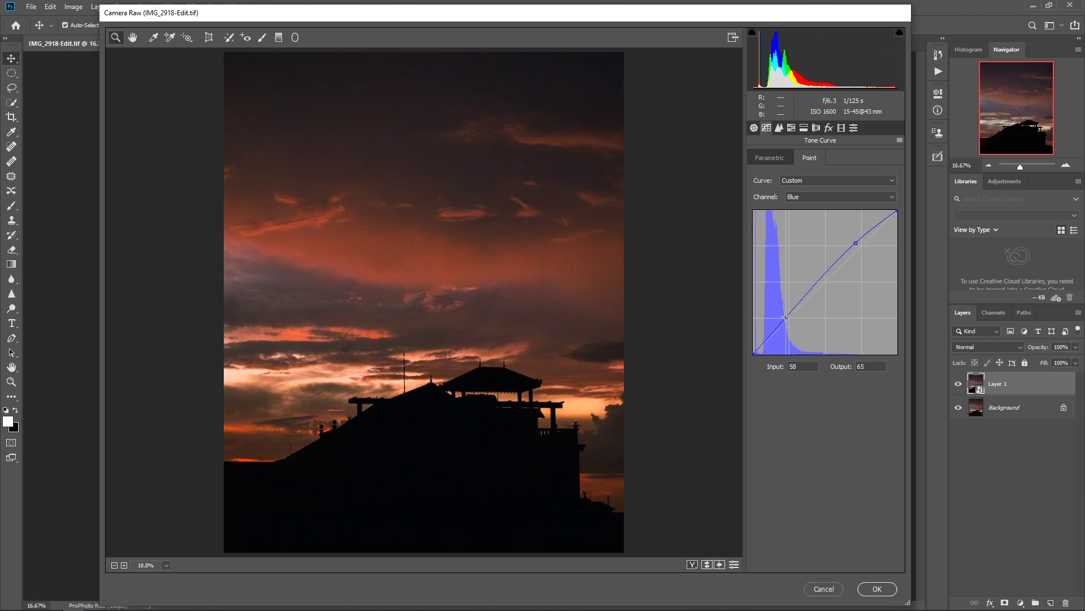
In HSL, desaturate blues, greens and purples and boost red saturation
click(778, 127)
click(791, 128)
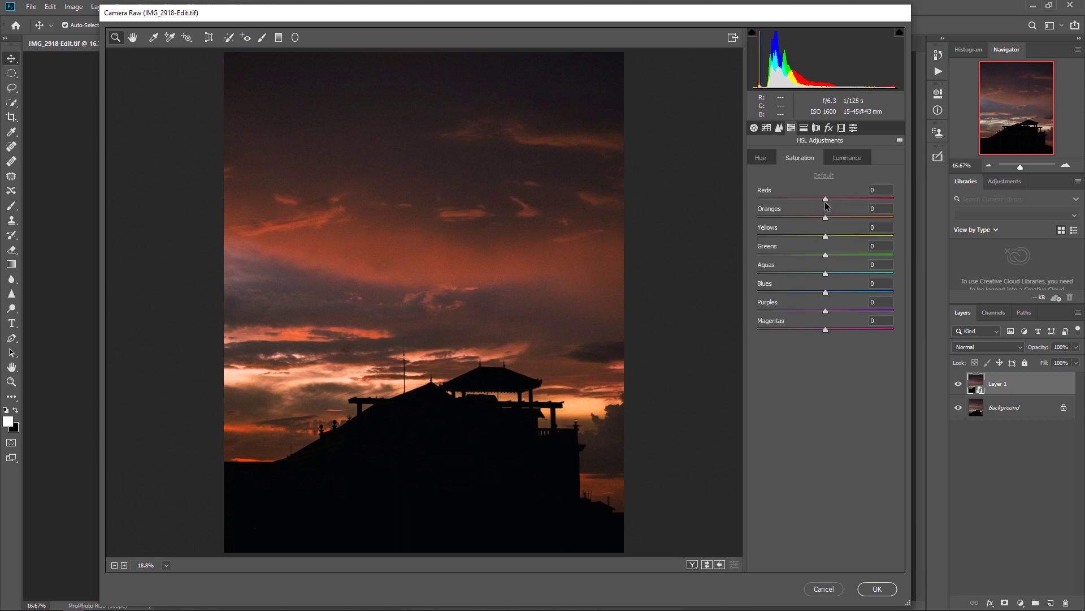
drag(827, 289, 797, 297)
drag(825, 254, 810, 253)
mouse_move(825, 312)
mouse_down()
mouse_move(780, 319)
mouse_move(805, 331)
mouse_up()
drag(826, 199, 844, 219)
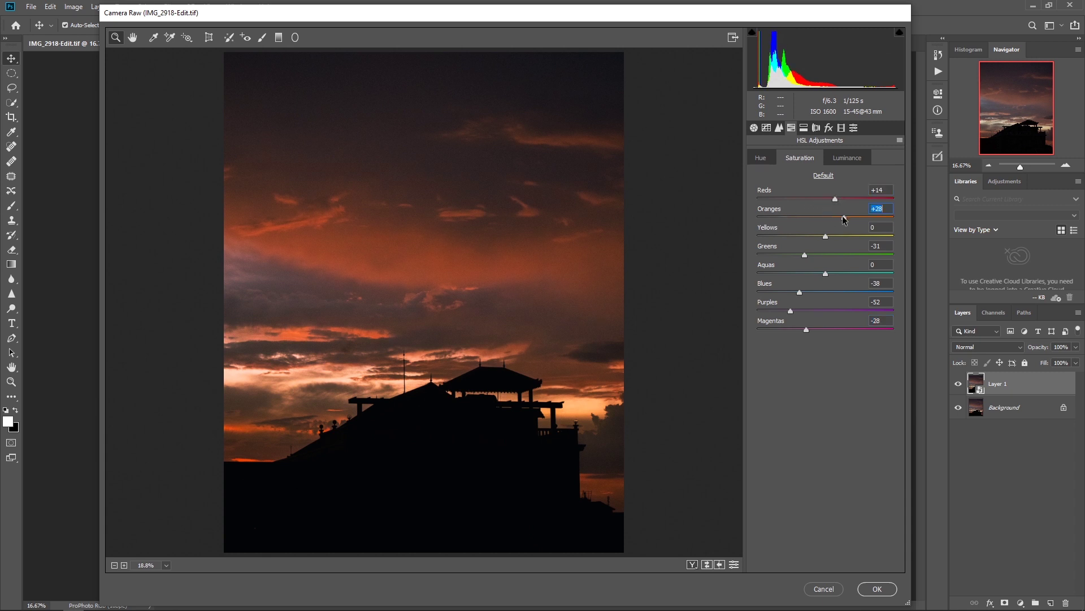
Raise the luminance of oranges, blues and yellows
click(847, 158)
mouse_move(826, 217)
mouse_down()
mouse_move(850, 218)
mouse_move(833, 199)
mouse_up()
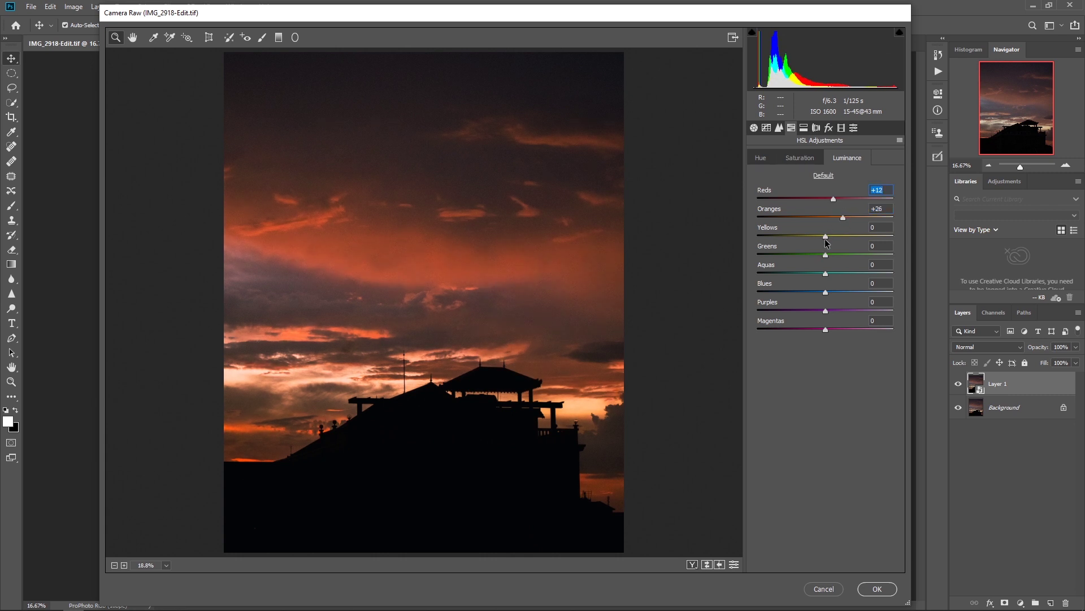
drag(825, 291, 840, 292)
drag(825, 236, 836, 236)
Raise Split Toning saturation for both highlights and shadows to tint them
click(762, 158)
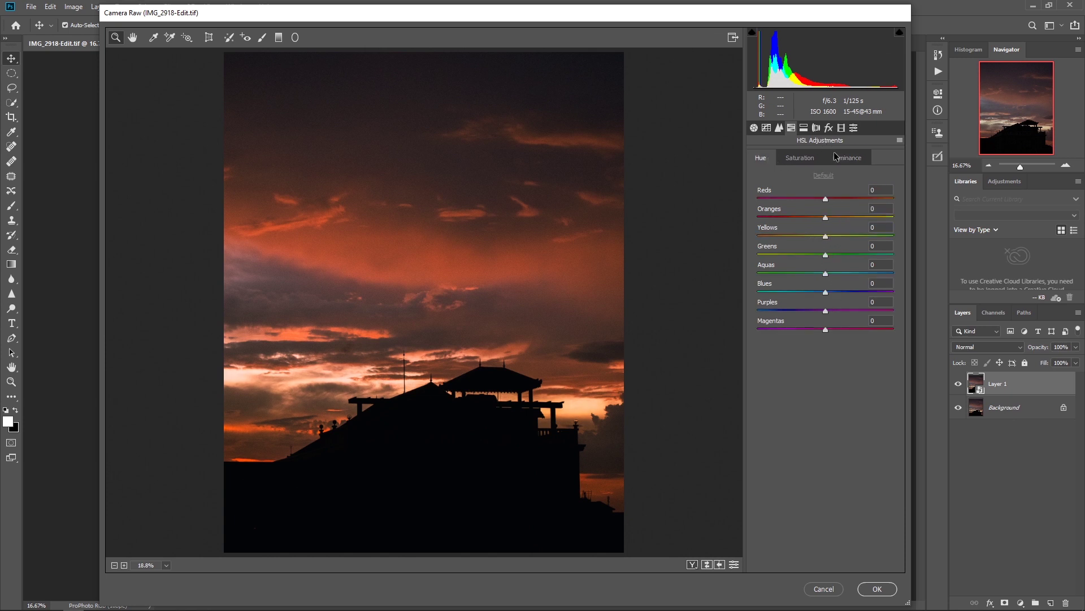
click(803, 128)
drag(758, 192, 793, 198)
mouse_move(759, 279)
mouse_down()
mouse_move(789, 280)
mouse_move(763, 259)
mouse_move(817, 258)
mouse_up()
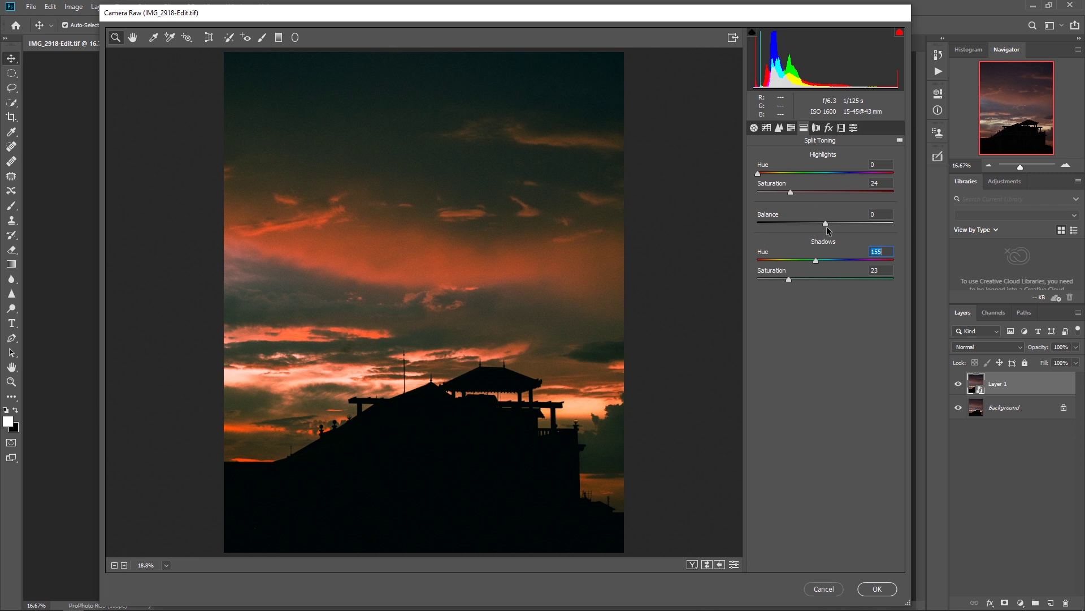
Set split toning Balance to +17 and Shadows Hue to 194
mouse_move(828, 223)
mouse_down()
mouse_move(844, 224)
mouse_move(822, 224)
mouse_up()
drag(817, 264, 829, 262)
drag(820, 223, 834, 223)
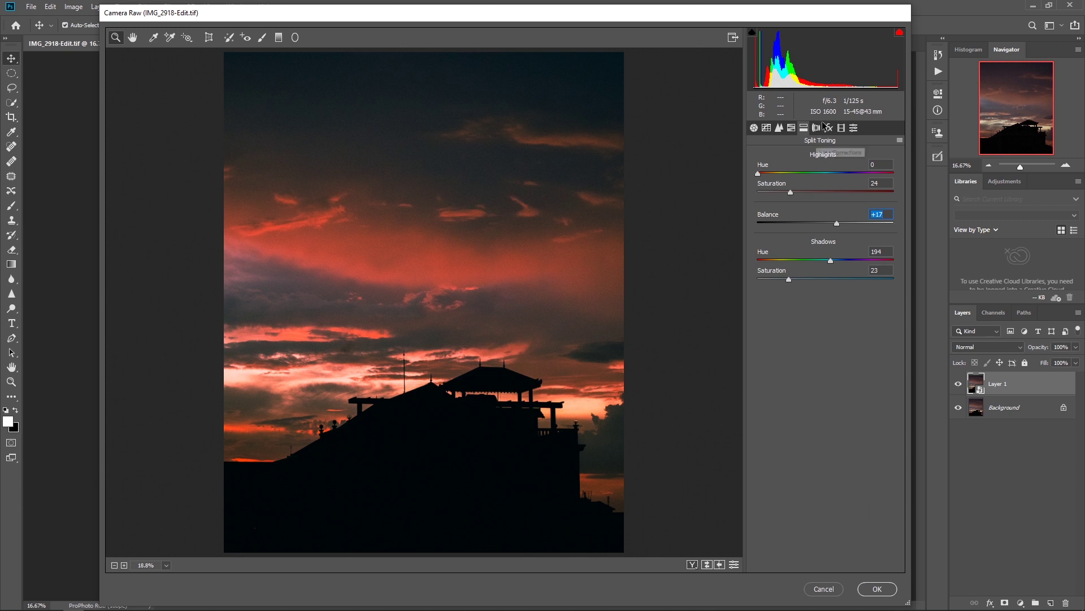
Set Calibration Red Saturation +13, Green -15, Blue +10 and apply the Camera Raw filter
click(842, 128)
drag(827, 308, 816, 310)
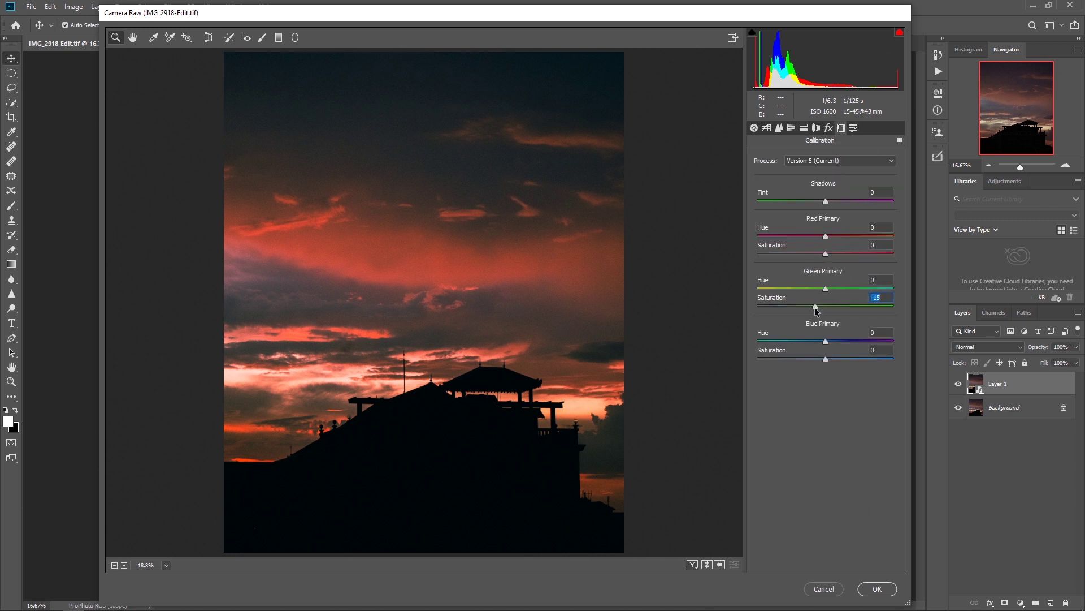
drag(825, 254, 834, 254)
drag(826, 359, 832, 360)
click(877, 589)
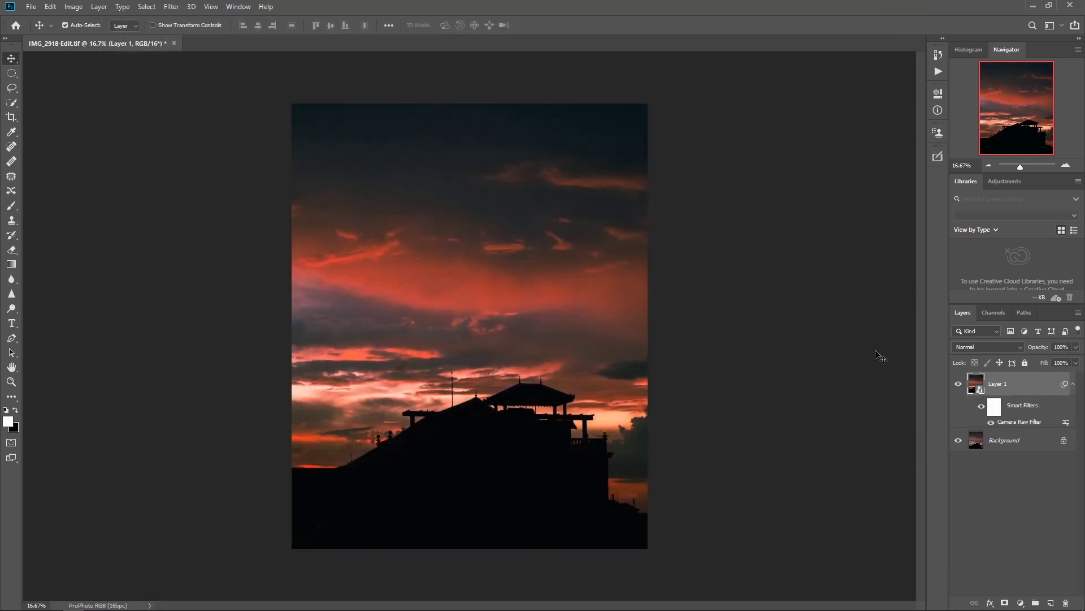
Toggle Layer 1's visibility to compare the graded photo with the original
click(958, 385)
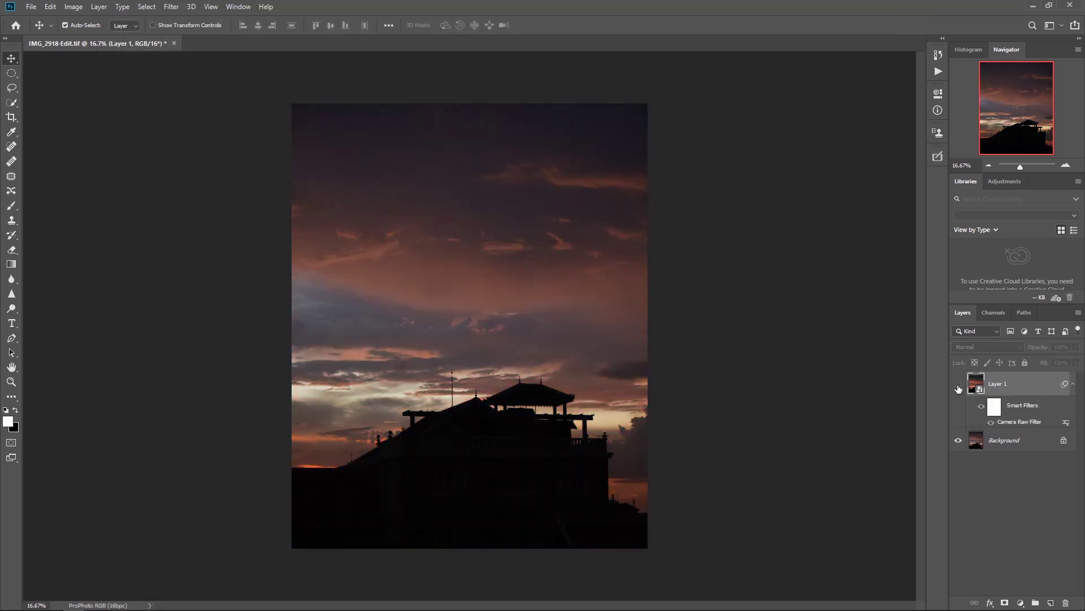
click(959, 385)
click(958, 385)
click(985, 487)
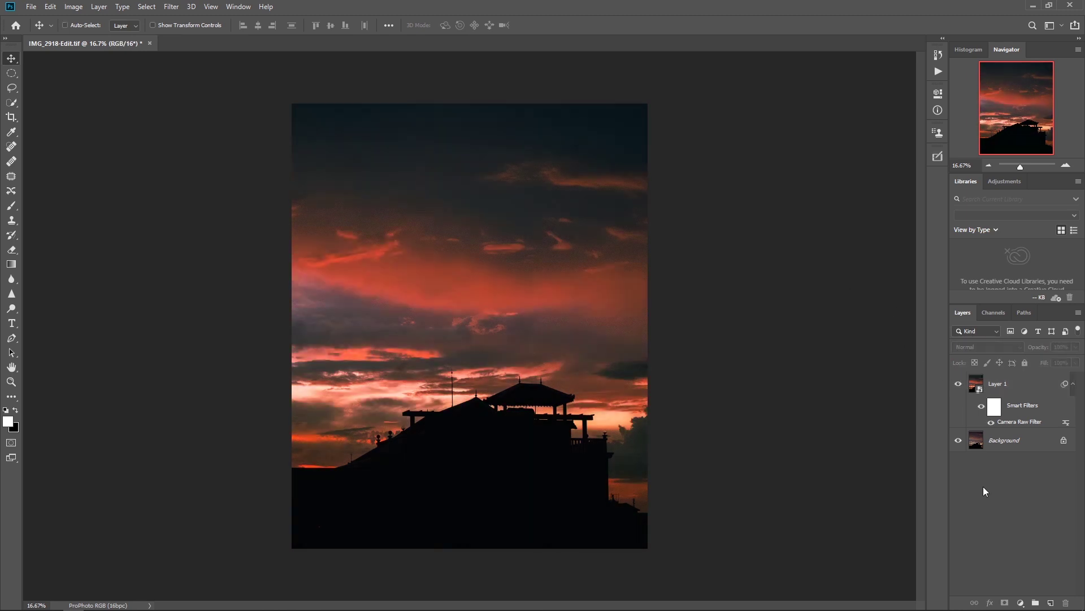
Stamp visible layers into Layer 2, apply High Pass and blend it as Soft Light
key(ctrl+alt+shift+e)
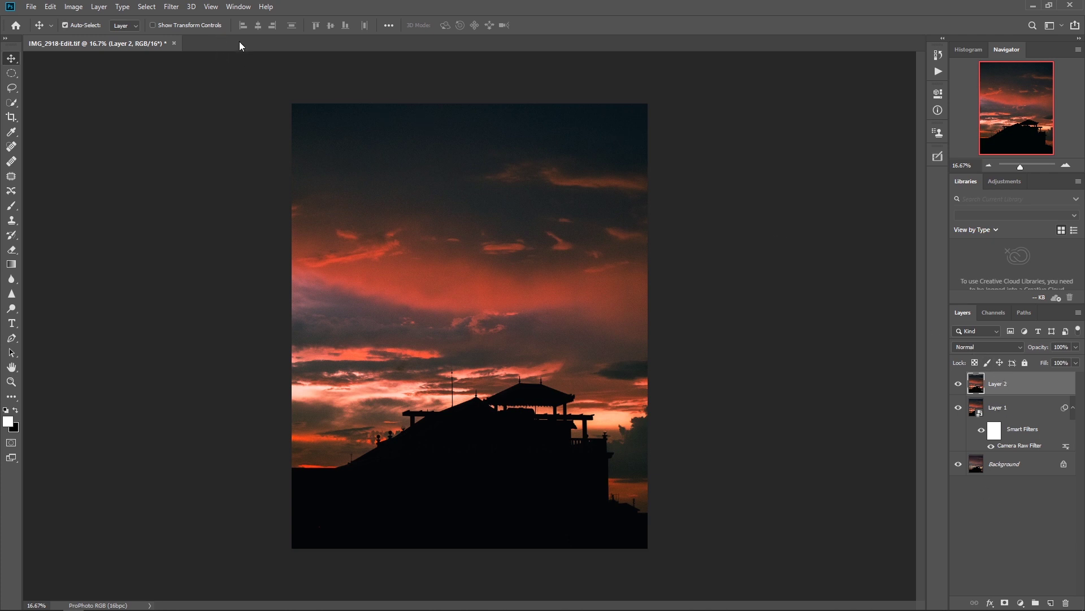
click(171, 7)
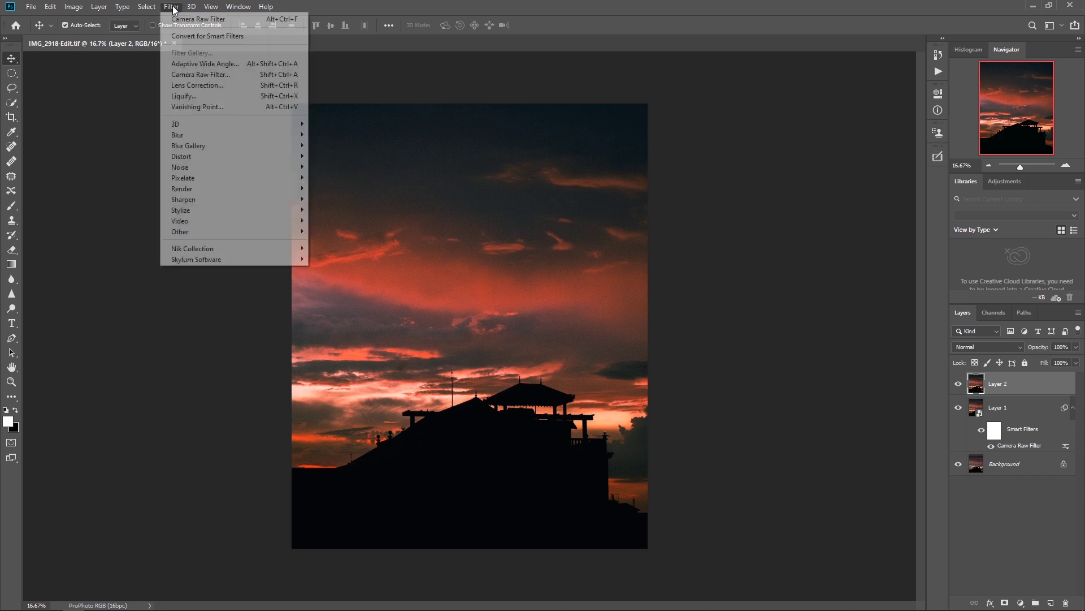
mouse_move(203, 232)
click(333, 242)
click(602, 151)
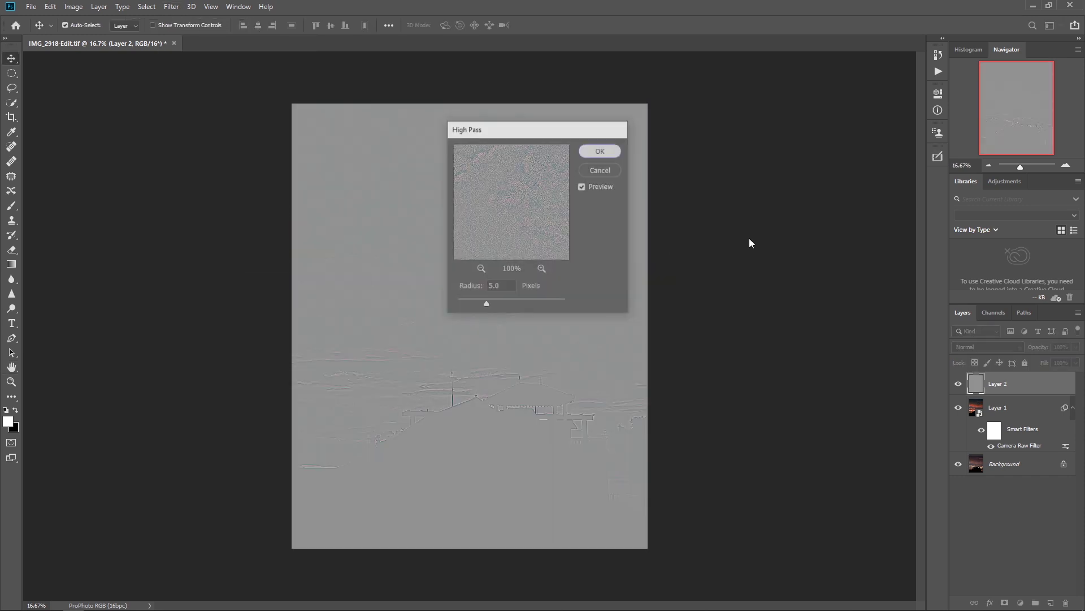
click(988, 347)
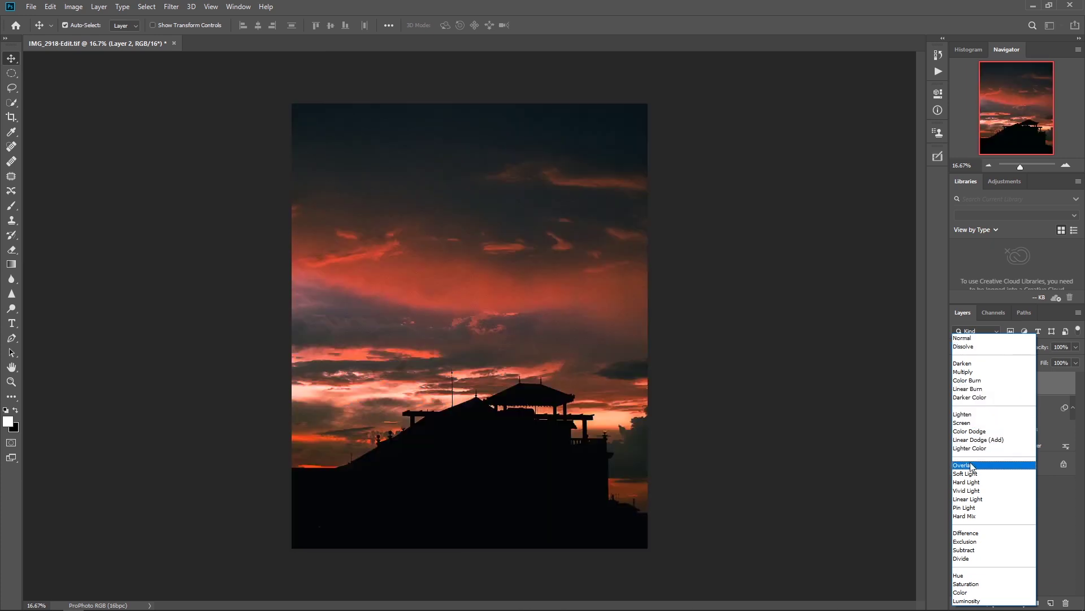
click(972, 474)
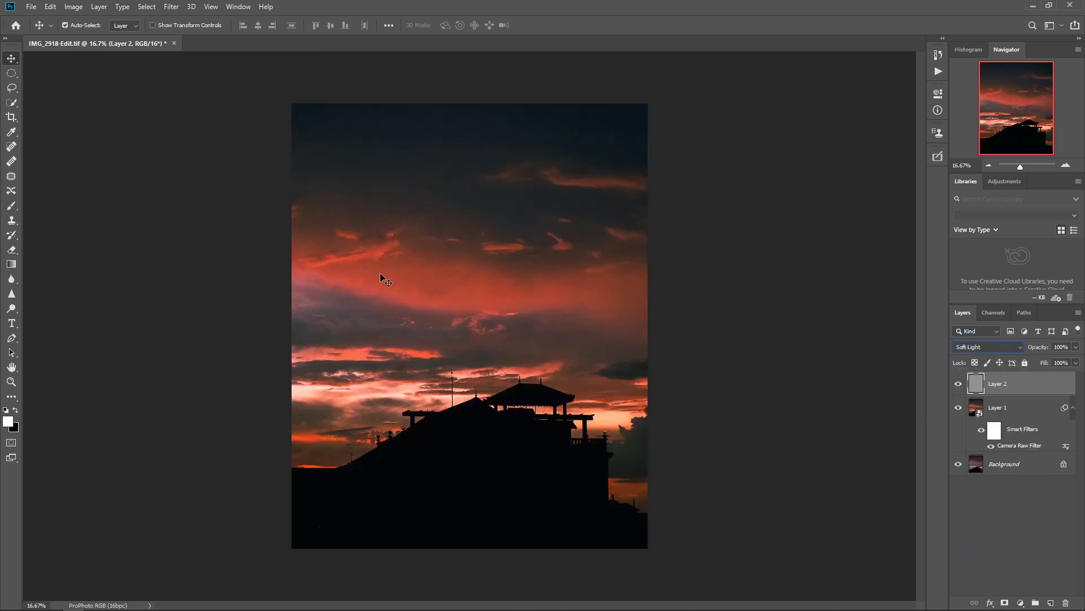
Stamp all visible layers into a new merged Layer 3
click(172, 7)
click(1006, 502)
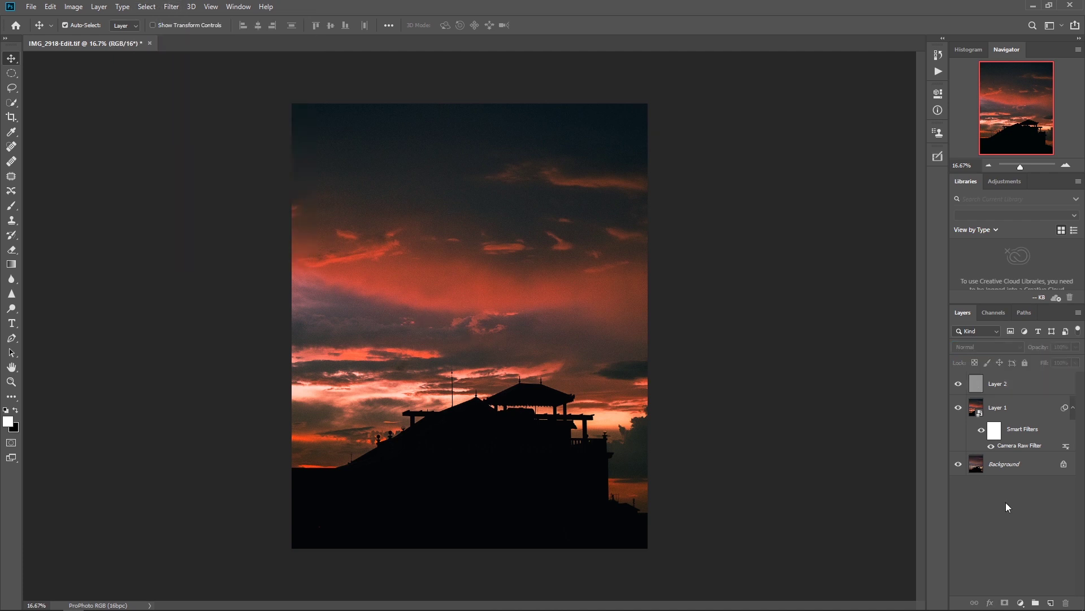
key(ctrl+alt+shift+e)
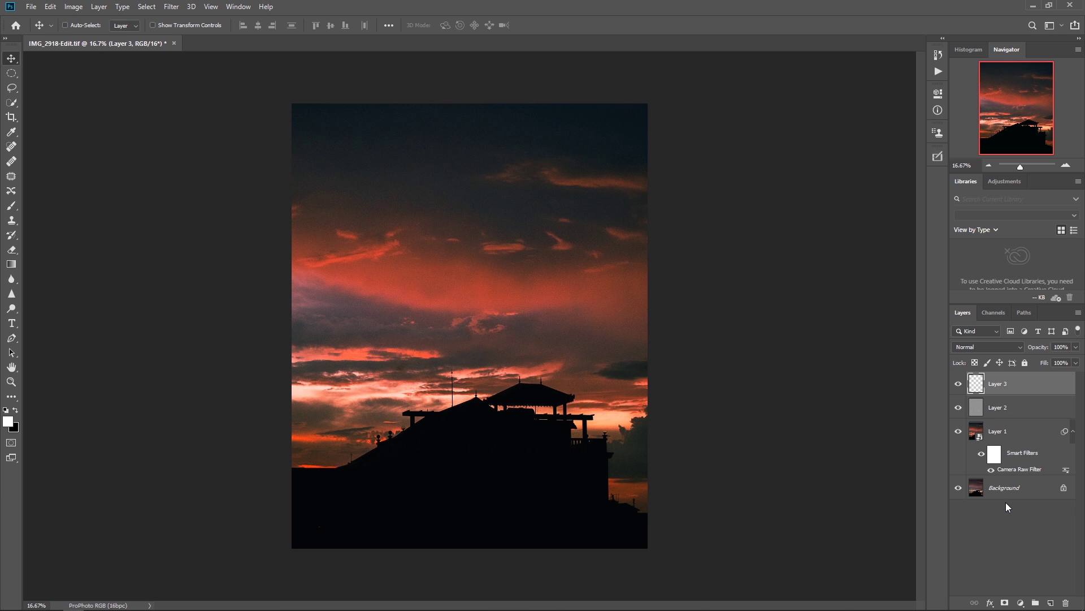
Apply Smart Sharpen to merged Layer 3 with an Amount of 50%
click(173, 7)
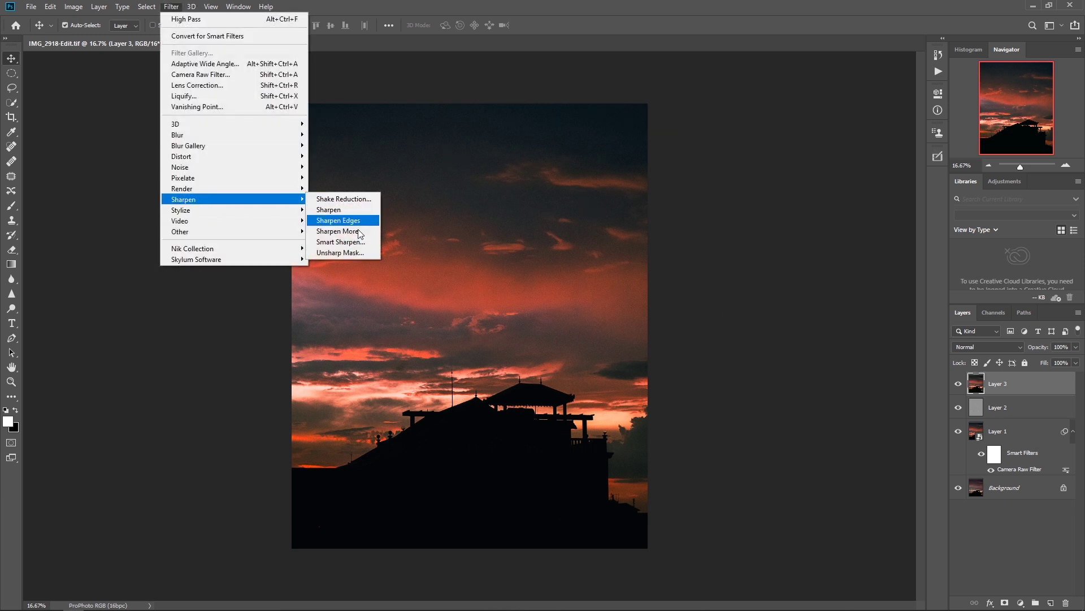
click(334, 242)
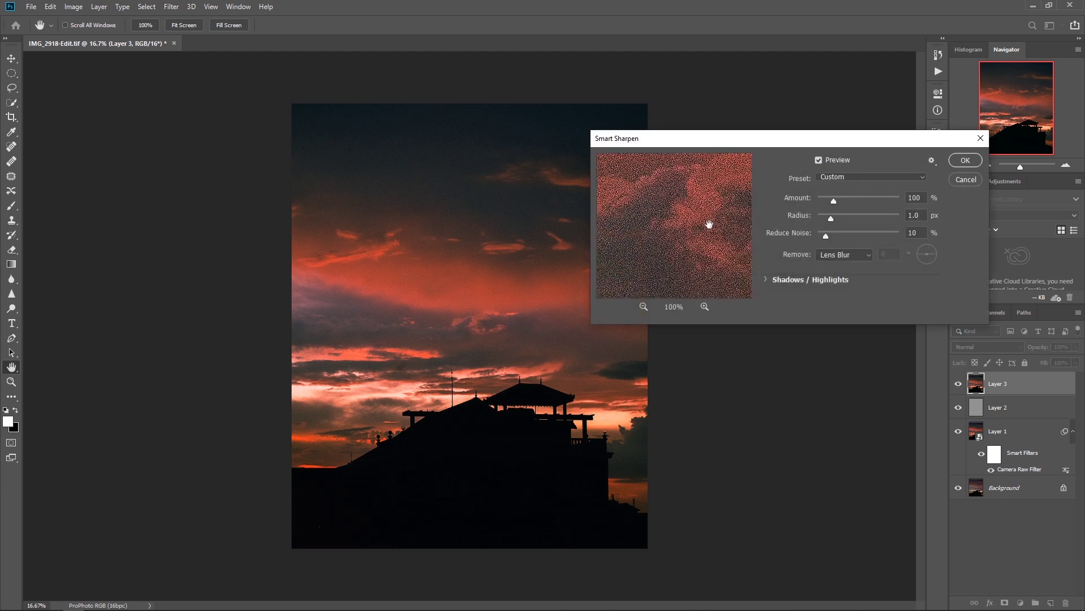
drag(748, 141, 821, 135)
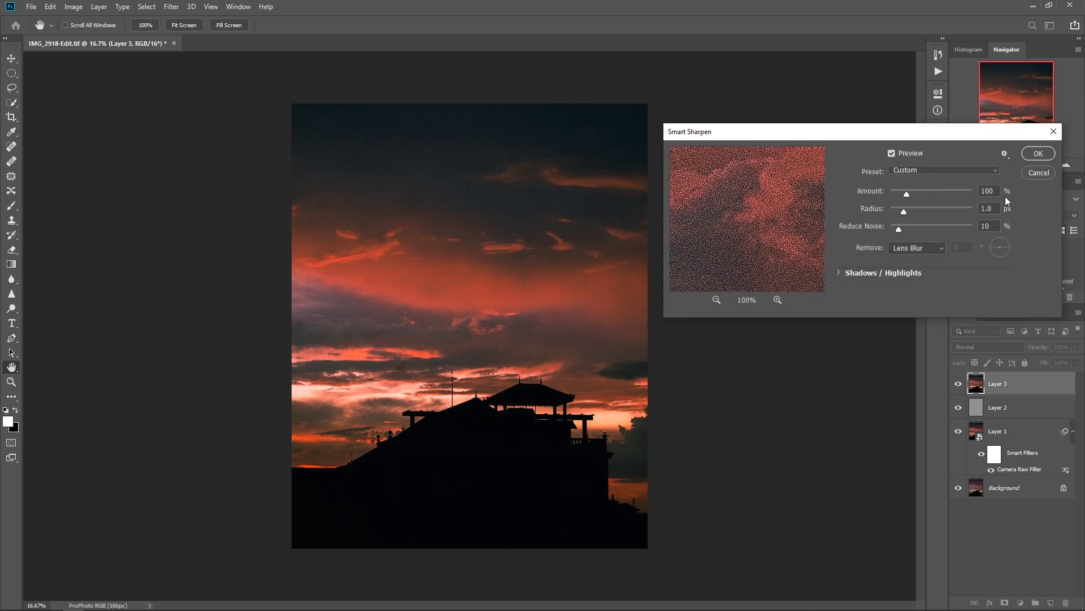
drag(915, 193, 898, 196)
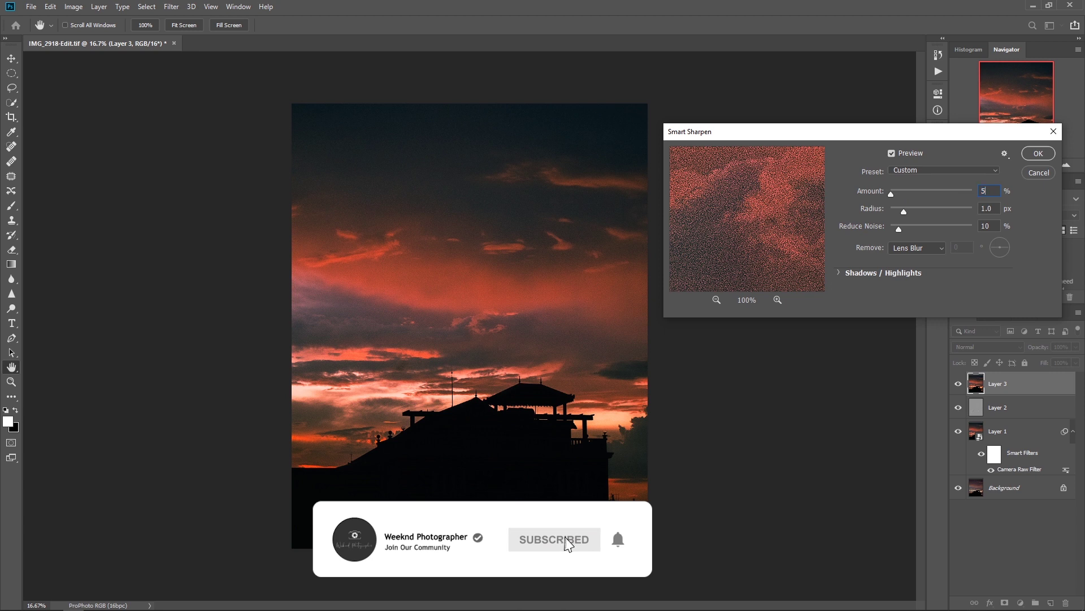
text(50)
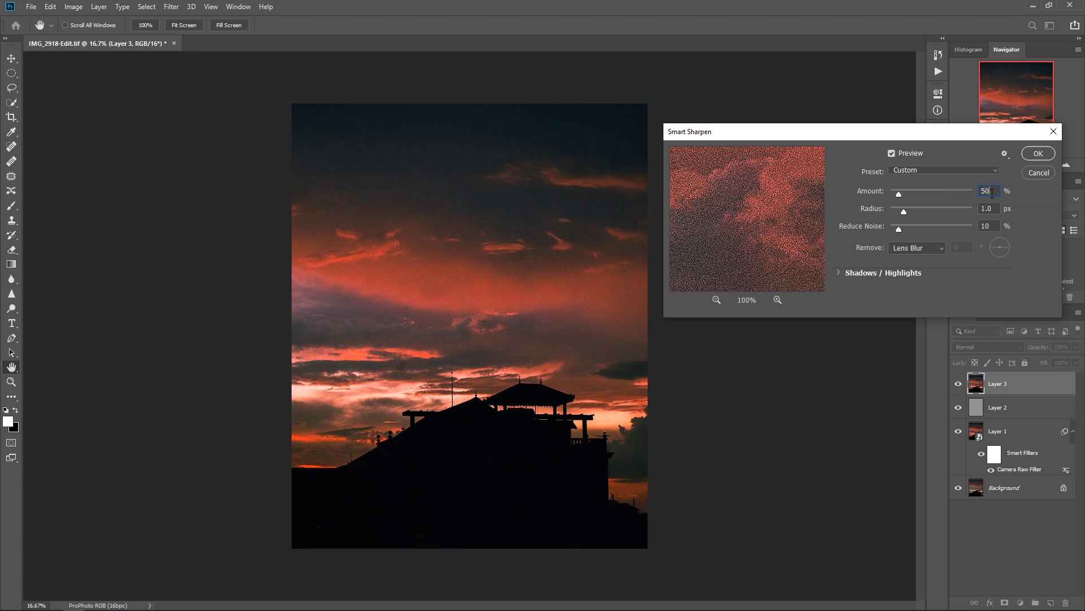
text(20)
click(1037, 155)
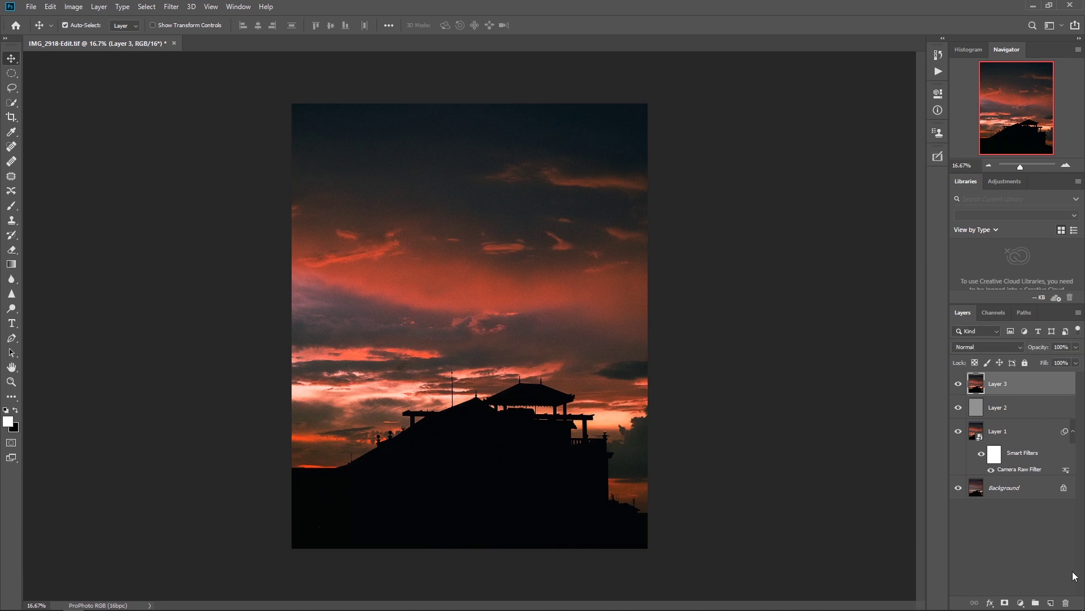
click(1018, 601)
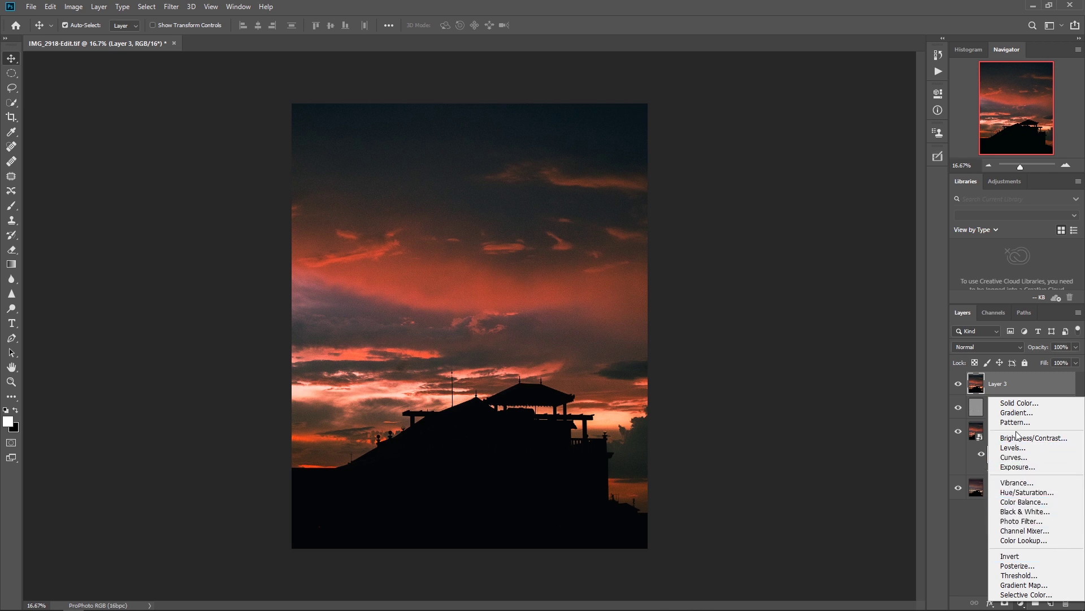
Add a Color Lookup layer using Crisp_Warm.look, faded to 8% opacity
click(1024, 540)
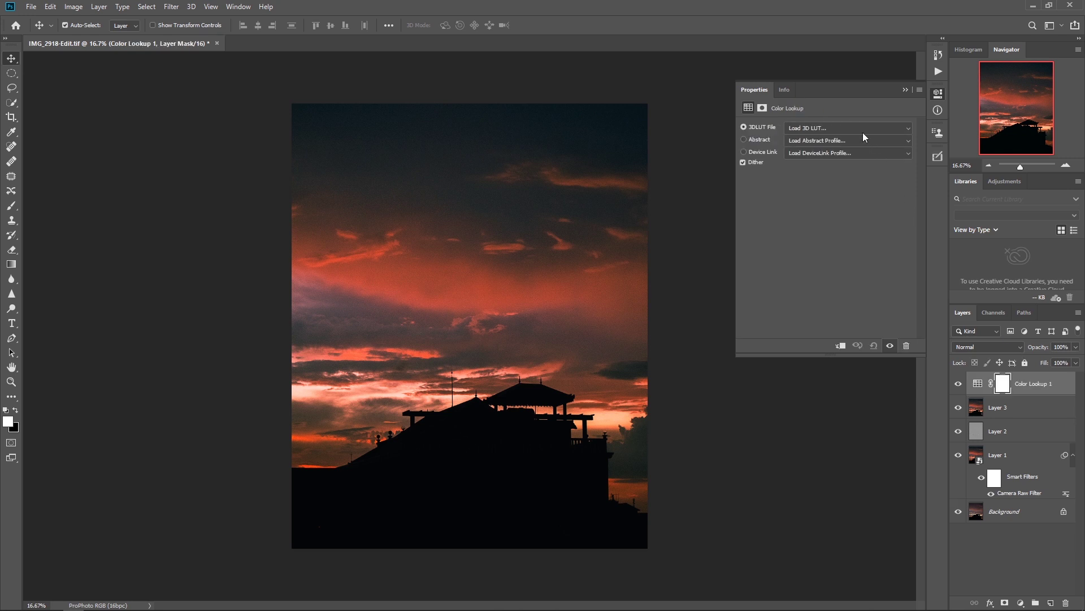
click(862, 133)
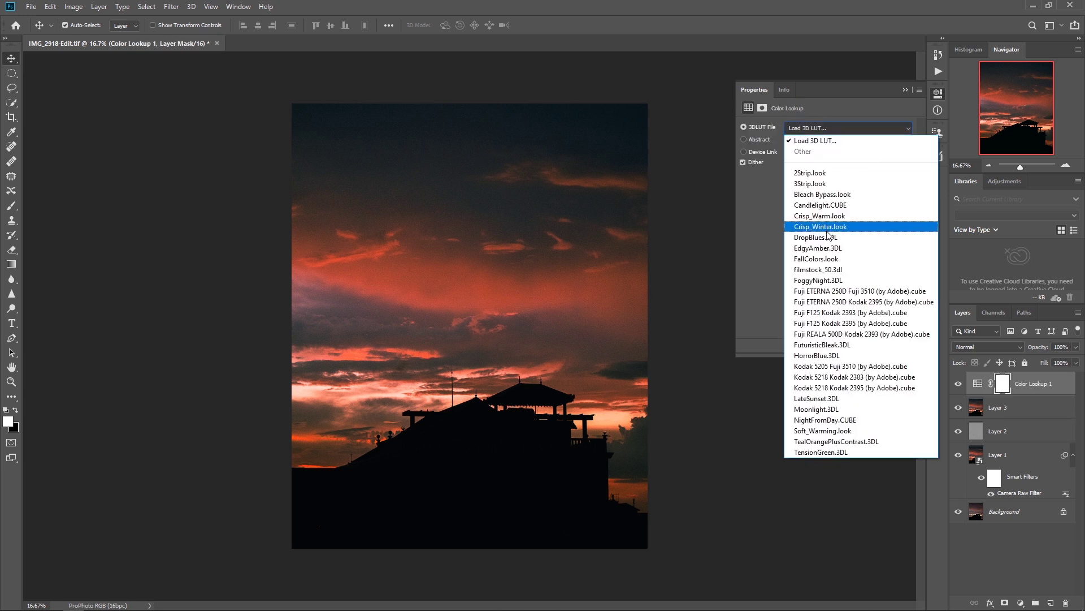
click(825, 216)
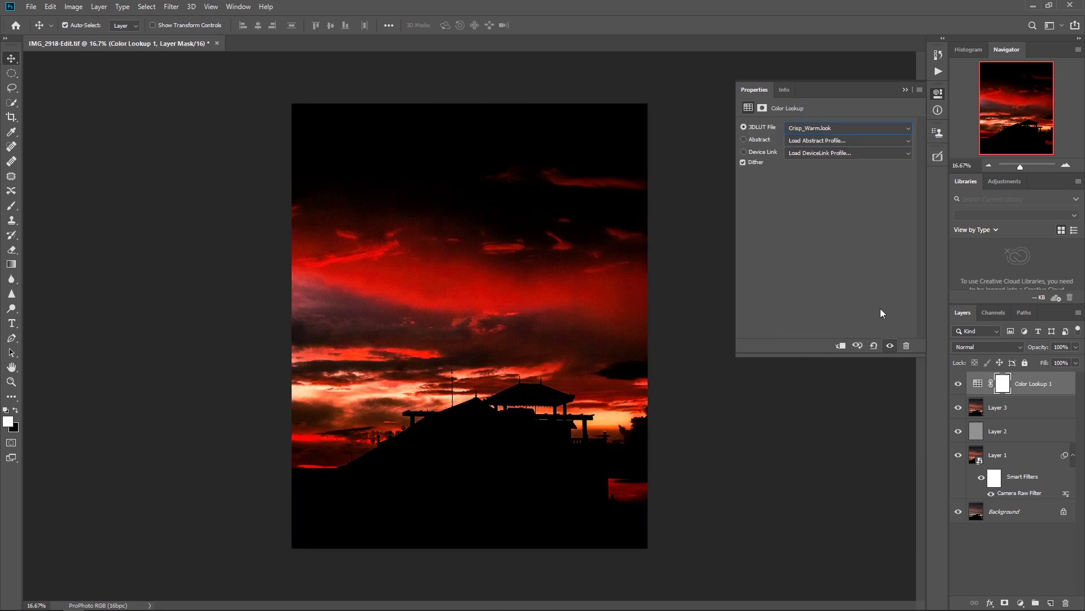
click(1075, 347)
drag(1077, 362, 1025, 361)
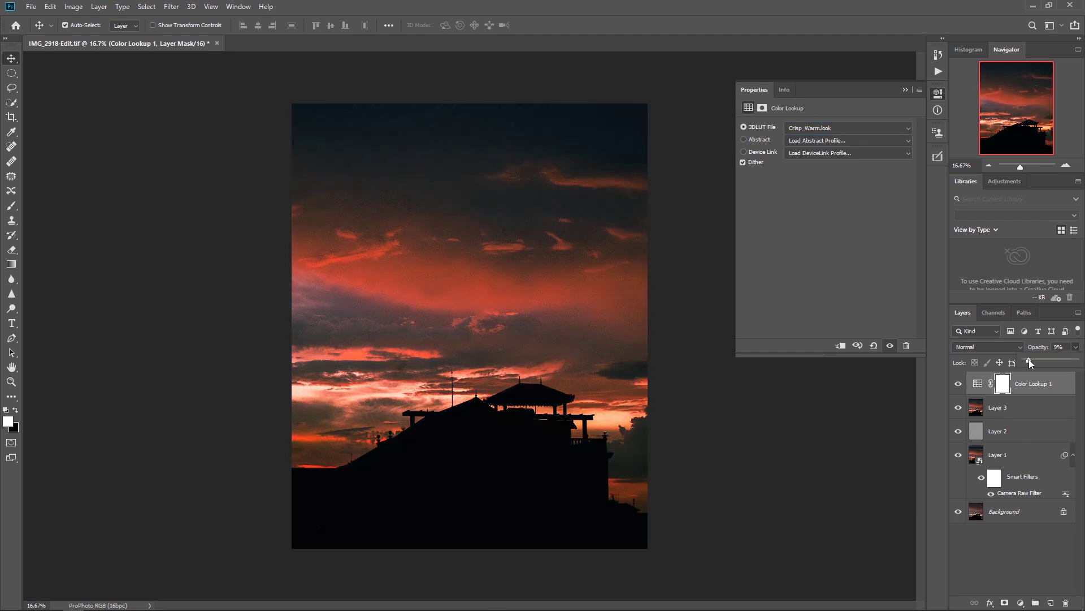
drag(1029, 360, 1028, 360)
click(1025, 567)
click(1020, 603)
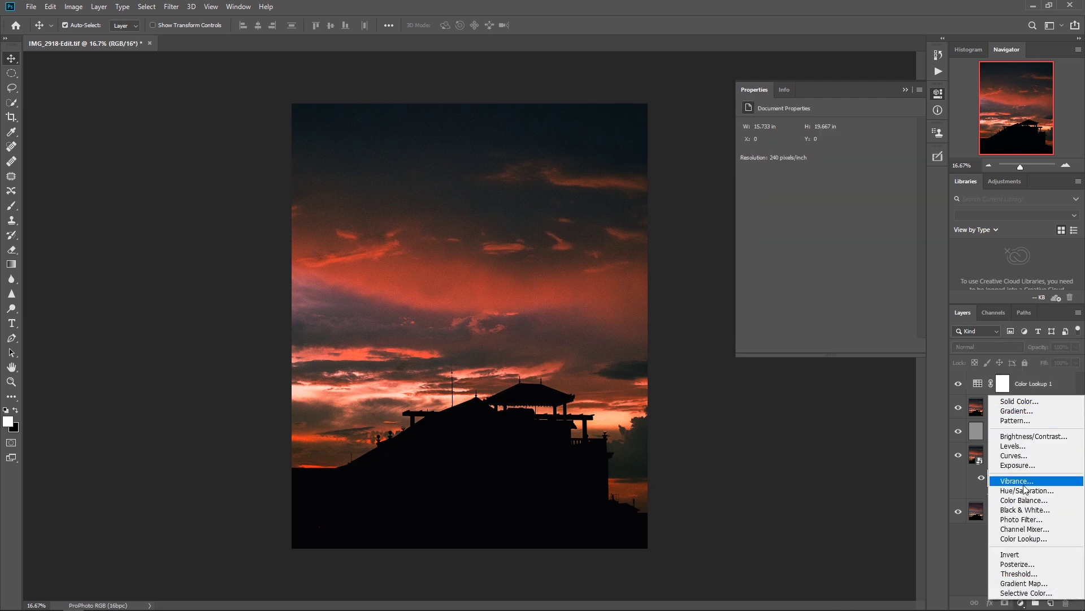
Add a Hue/Saturation layer and drag on the sky to desaturate blues and reds
click(1025, 491)
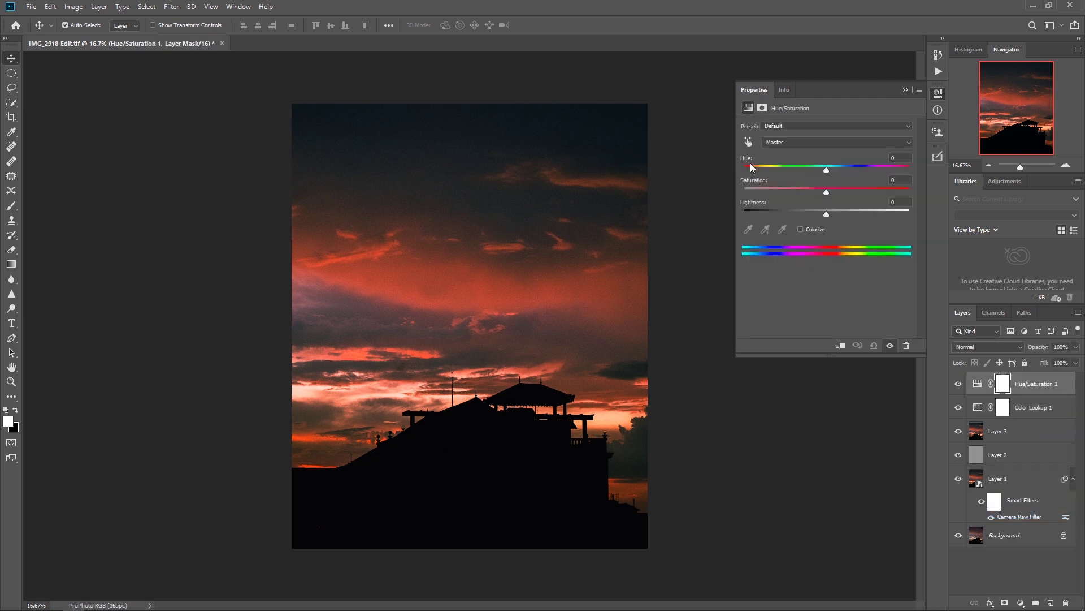
click(749, 141)
drag(582, 132, 572, 135)
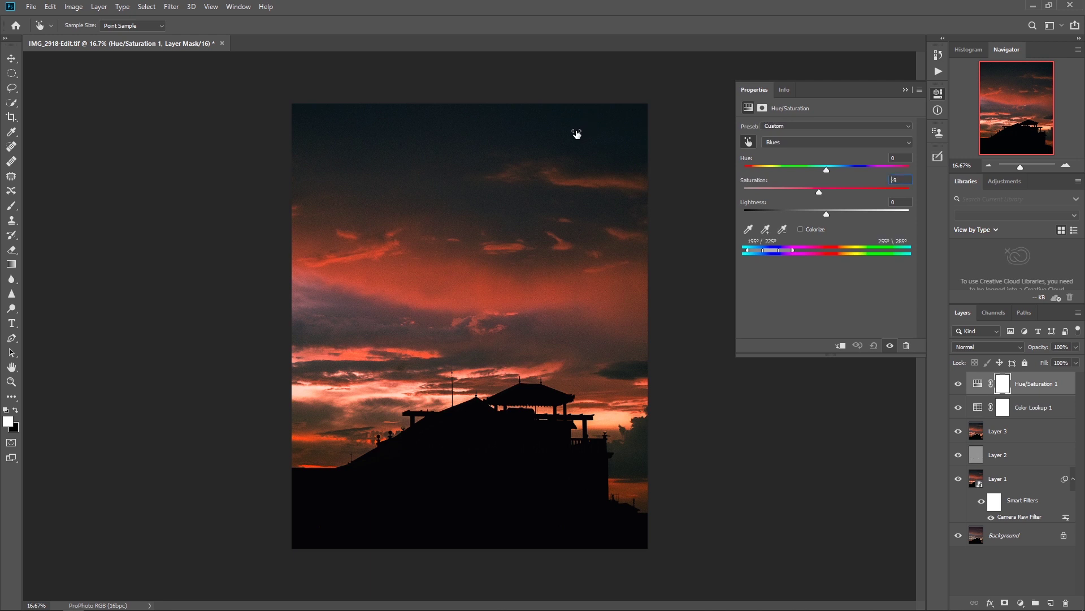
drag(476, 299, 471, 300)
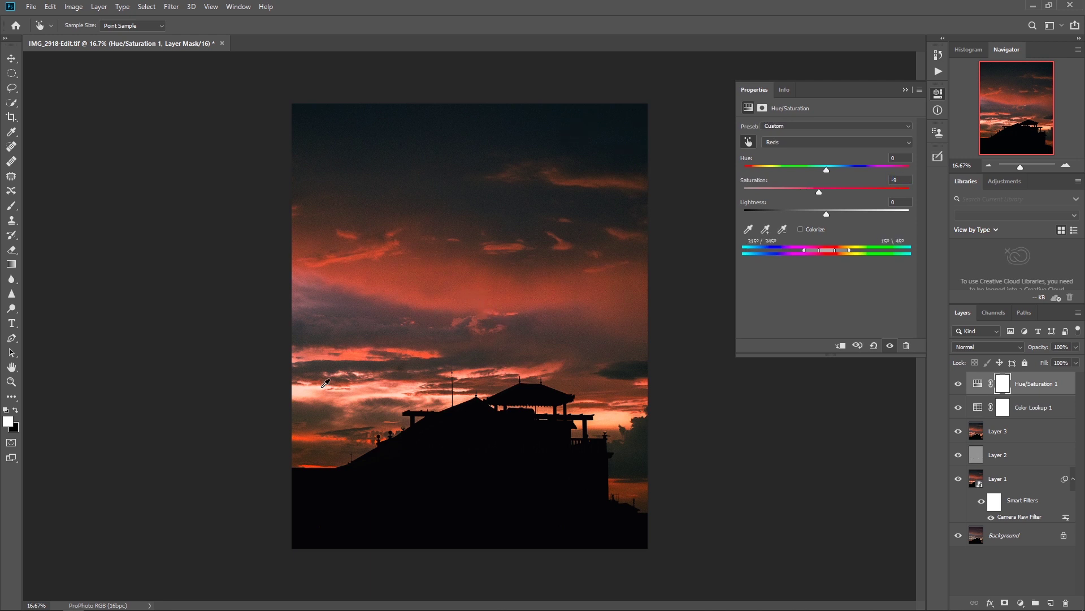
drag(314, 386, 303, 442)
drag(319, 431, 324, 436)
drag(468, 283, 473, 293)
Boost yellow saturation and further mute the sky's reds, blues, greens and cyans
drag(401, 394, 402, 397)
drag(614, 413, 615, 418)
drag(633, 480, 631, 491)
drag(633, 374, 619, 376)
drag(446, 160, 444, 160)
drag(636, 440, 628, 443)
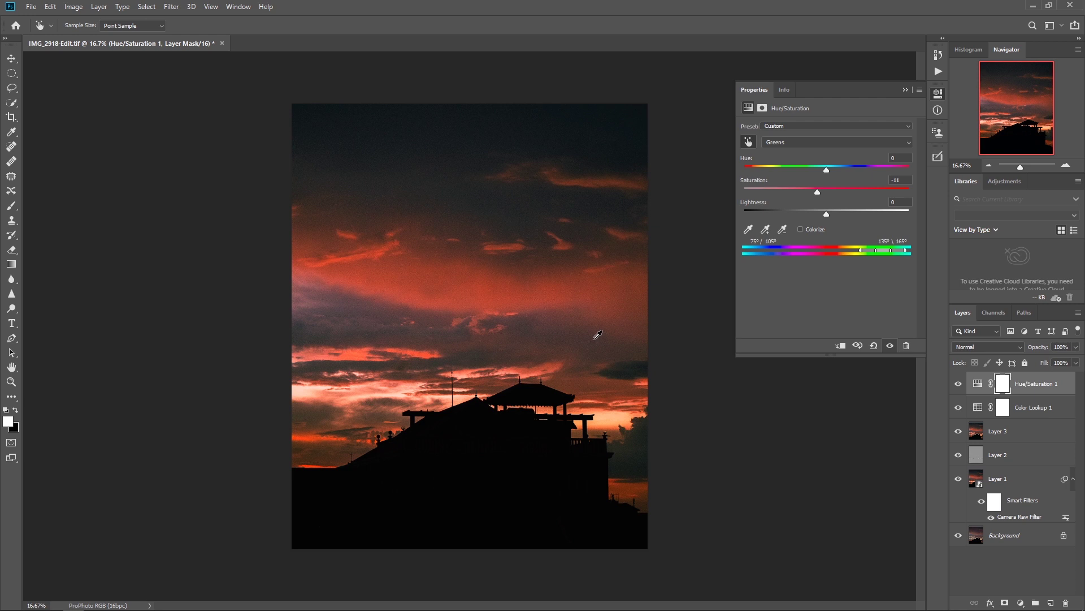
drag(630, 362, 622, 373)
click(906, 90)
click(1019, 554)
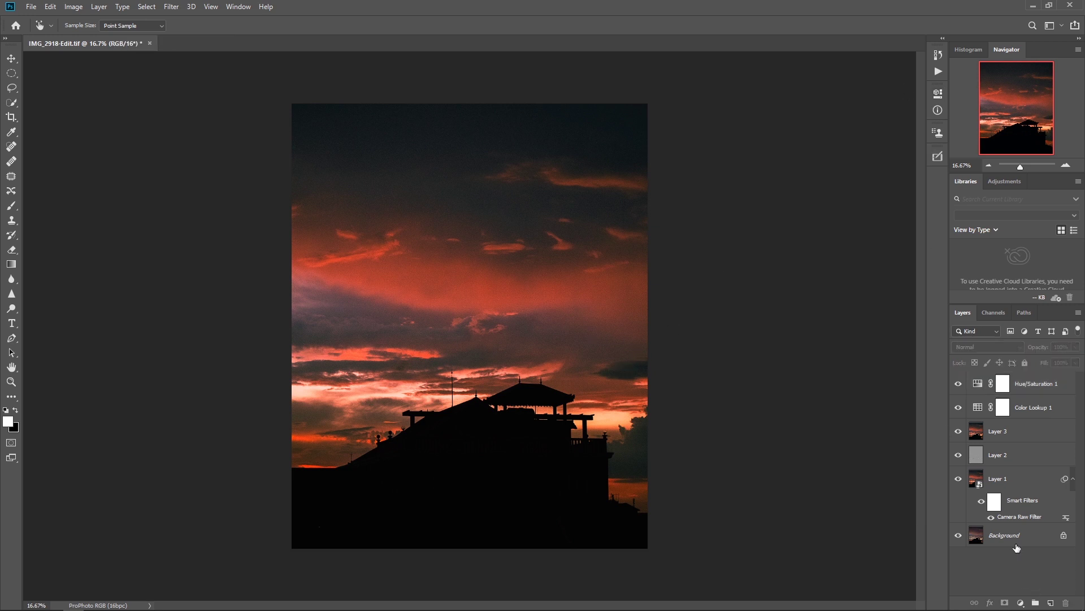
Add a Curves layer with a lifted black point and a point brightening upper tones
click(1020, 602)
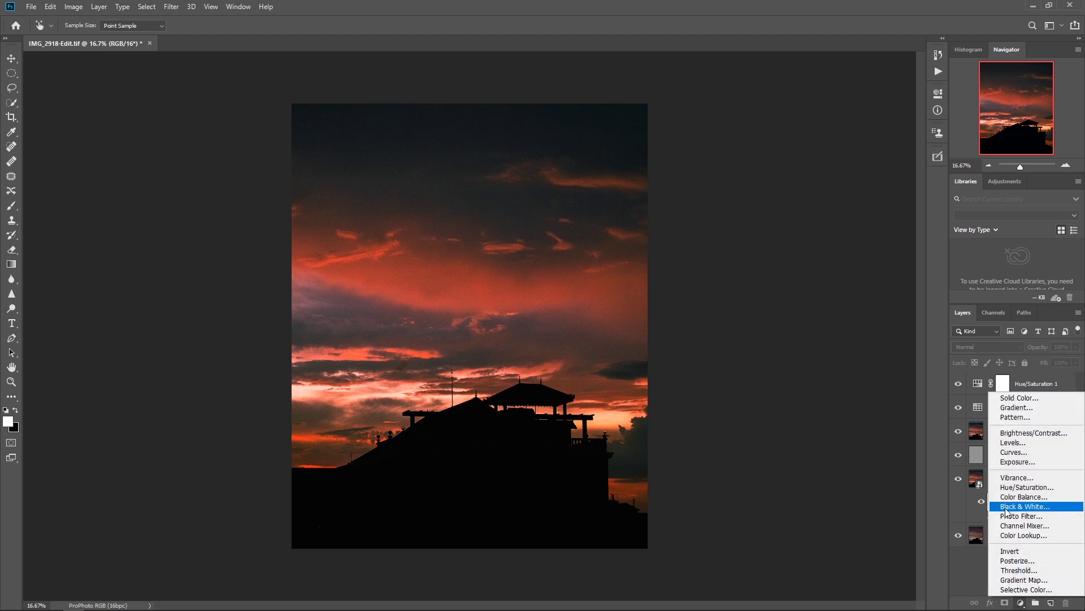
click(1014, 452)
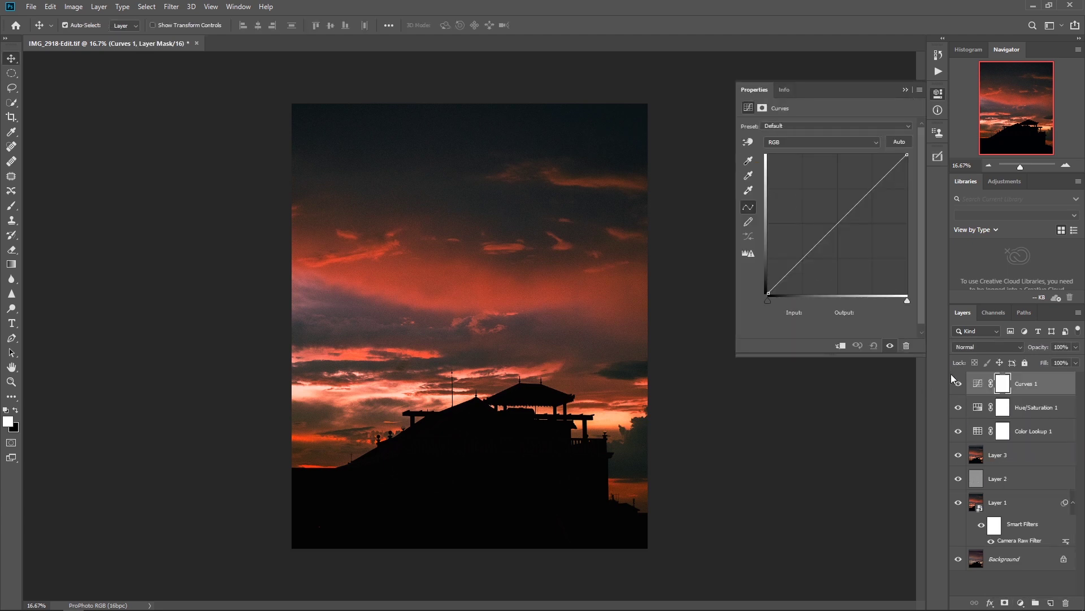
drag(770, 294, 773, 287)
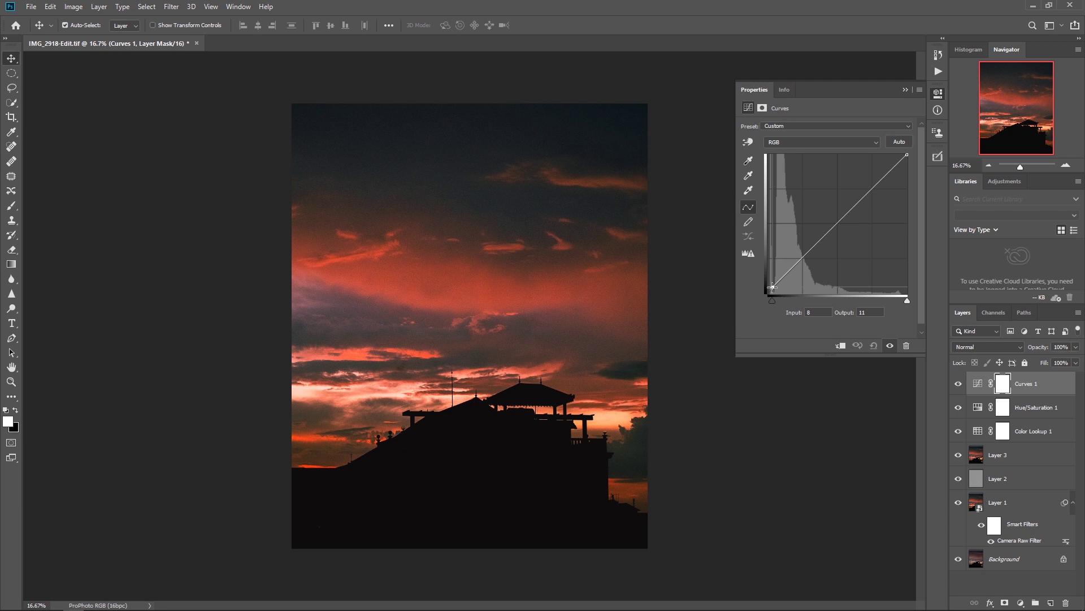
drag(772, 287, 776, 285)
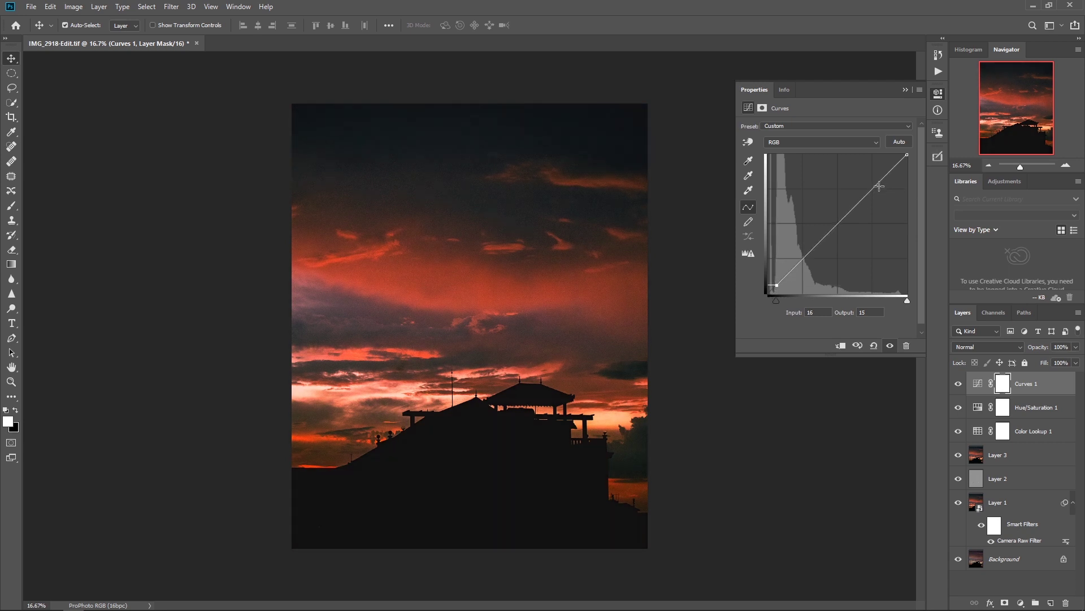
drag(877, 187, 871, 183)
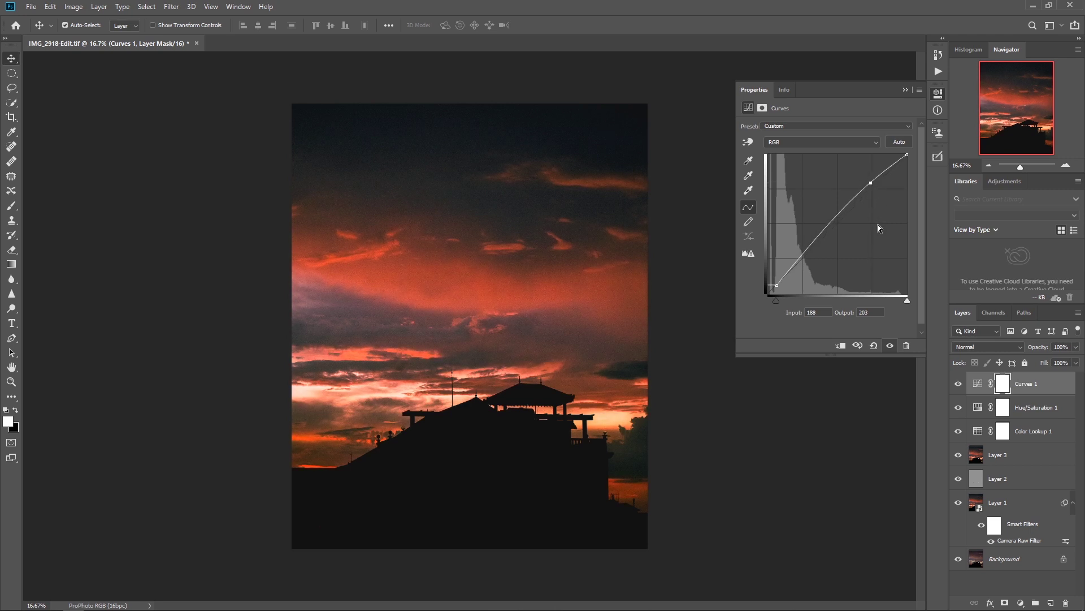
click(1005, 584)
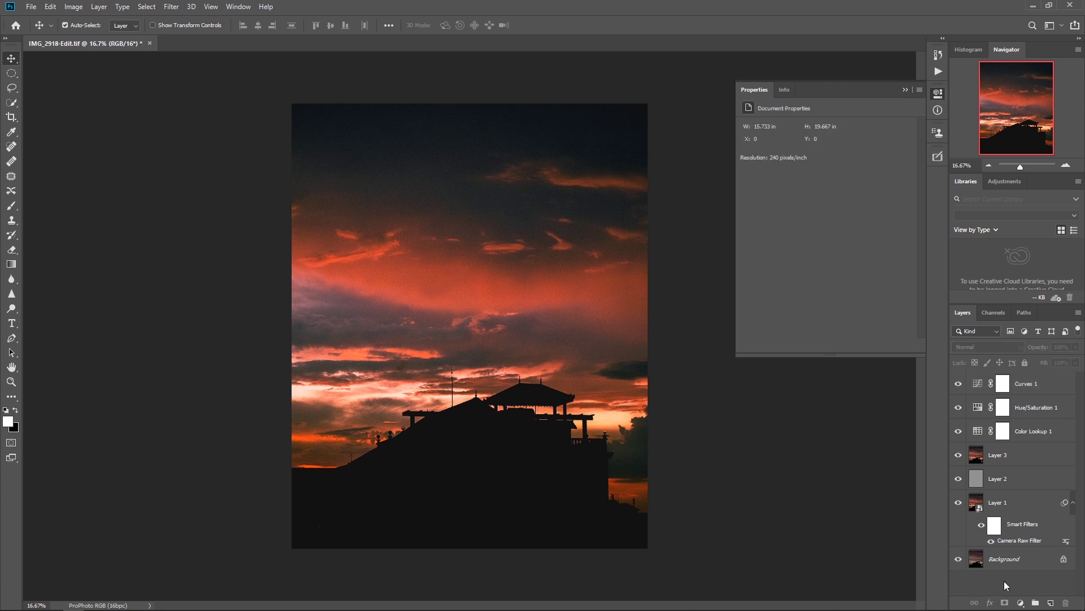
Stamp all visible layers into Layer 4 and add 10% uniform noise
key(ctrl+shift+alt+n)
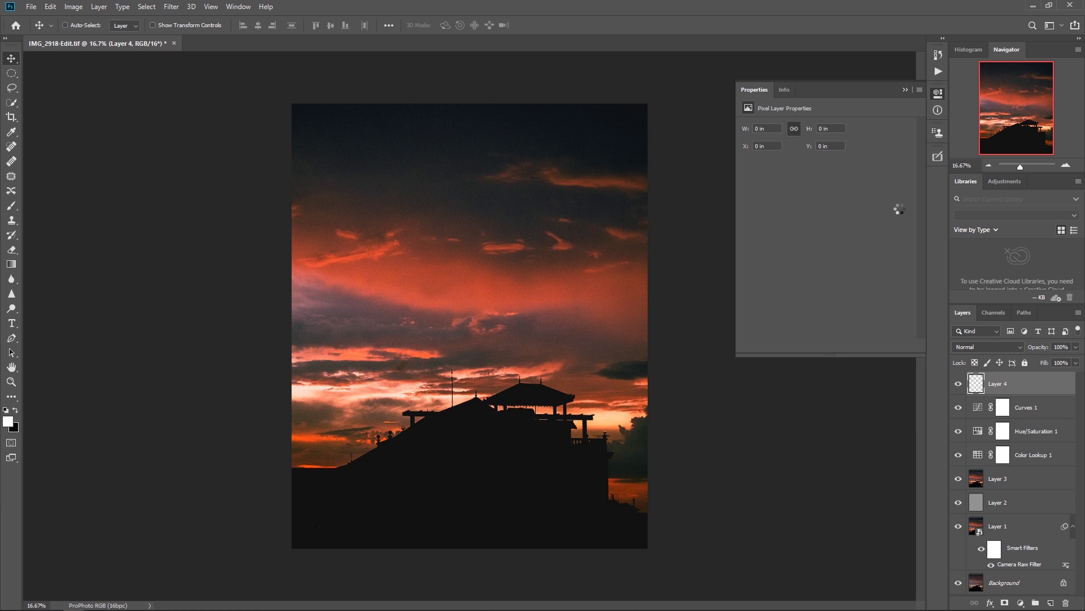
click(904, 90)
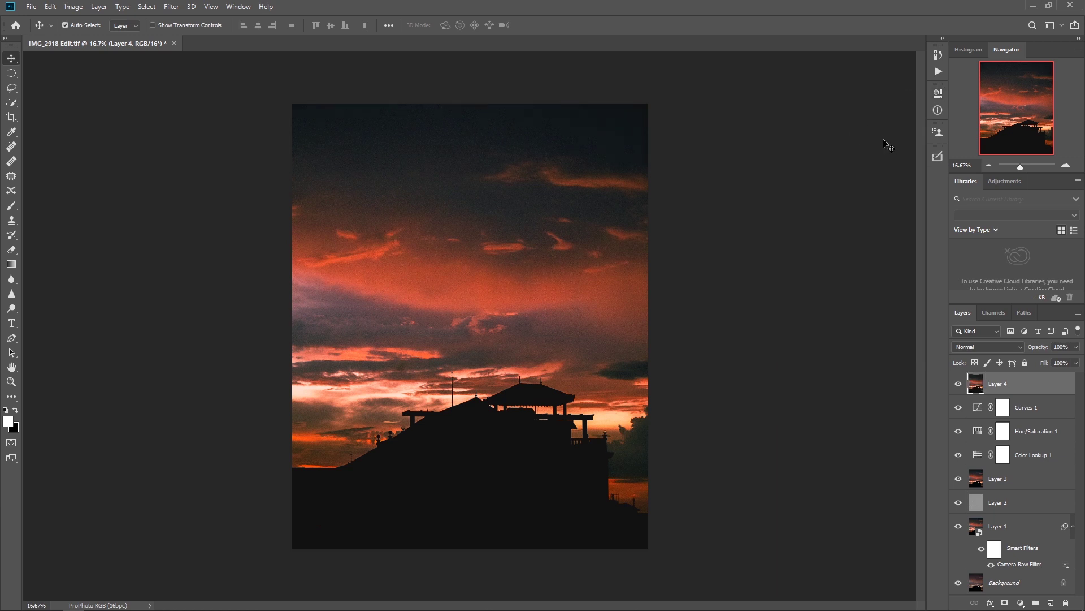
click(171, 8)
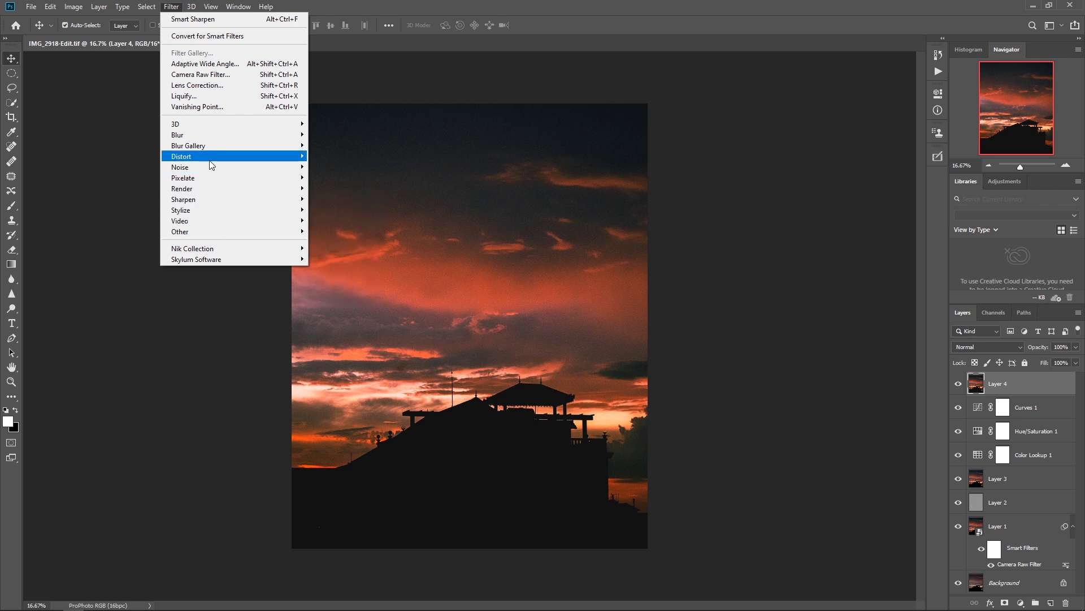
mouse_move(181, 168)
click(336, 166)
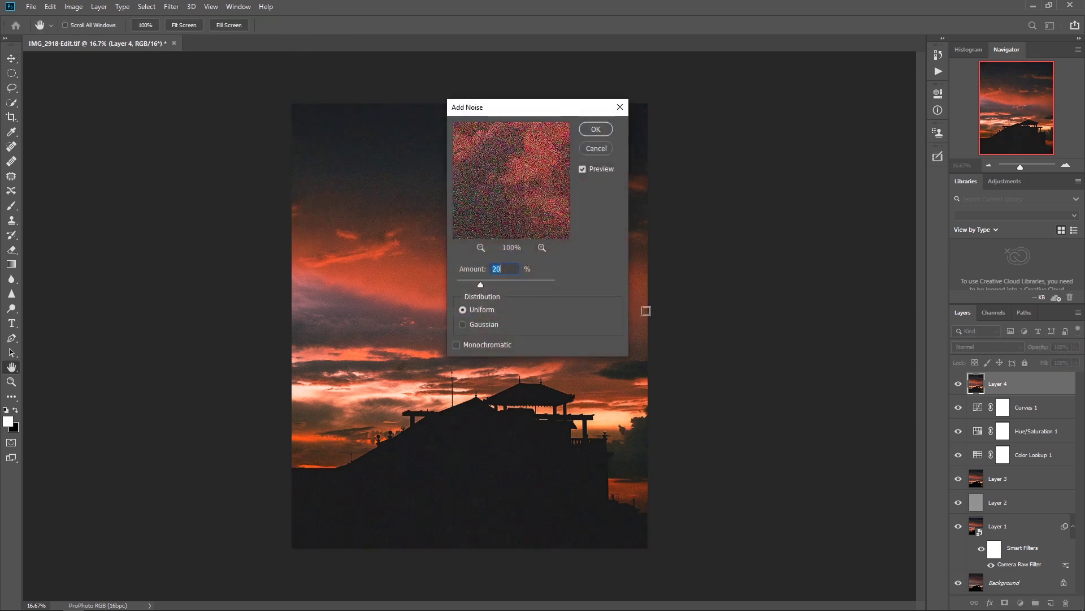
drag(529, 105, 755, 120)
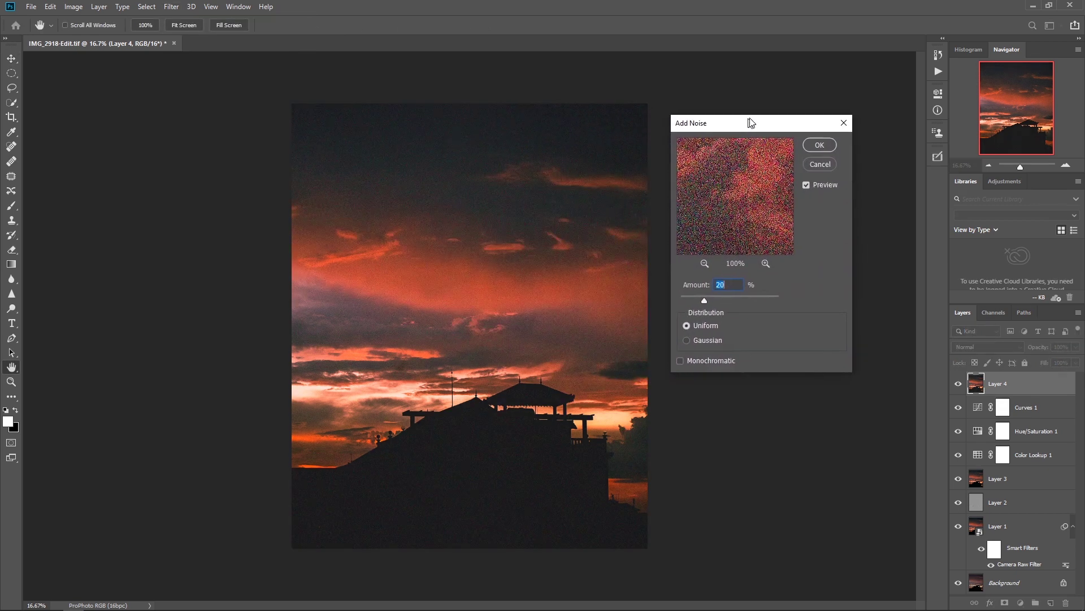
text(10)
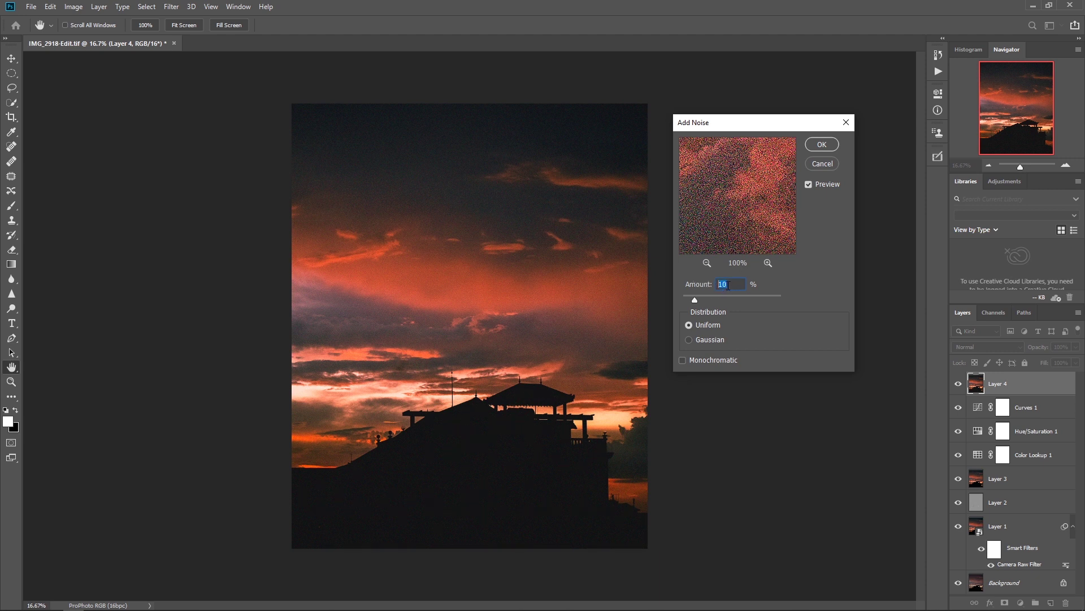
click(825, 146)
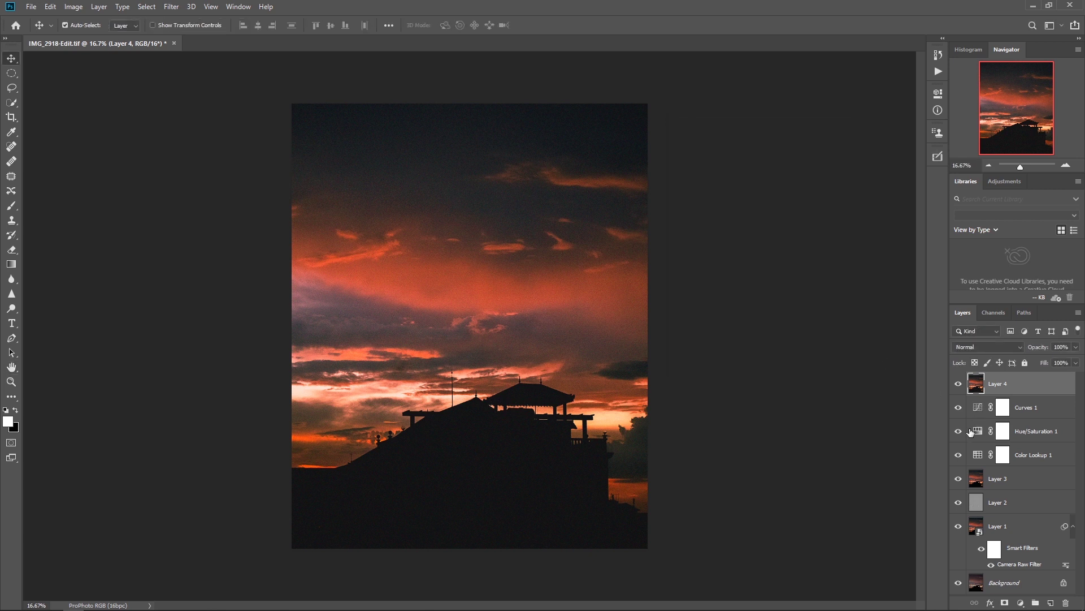
Apply a Gaussian Blur to Layer 4
click(172, 6)
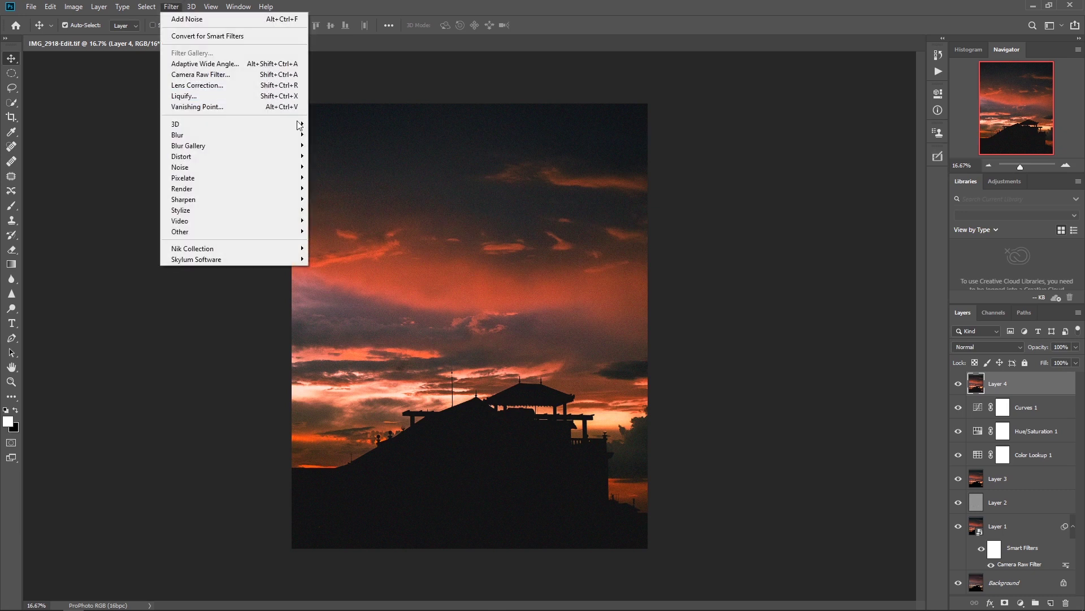
mouse_move(178, 135)
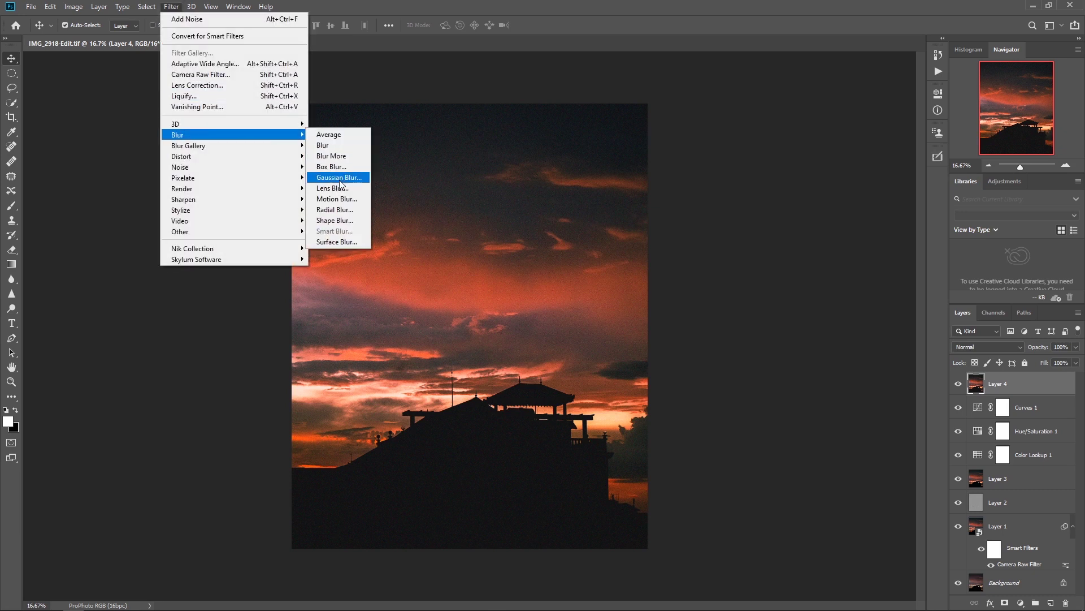
click(338, 177)
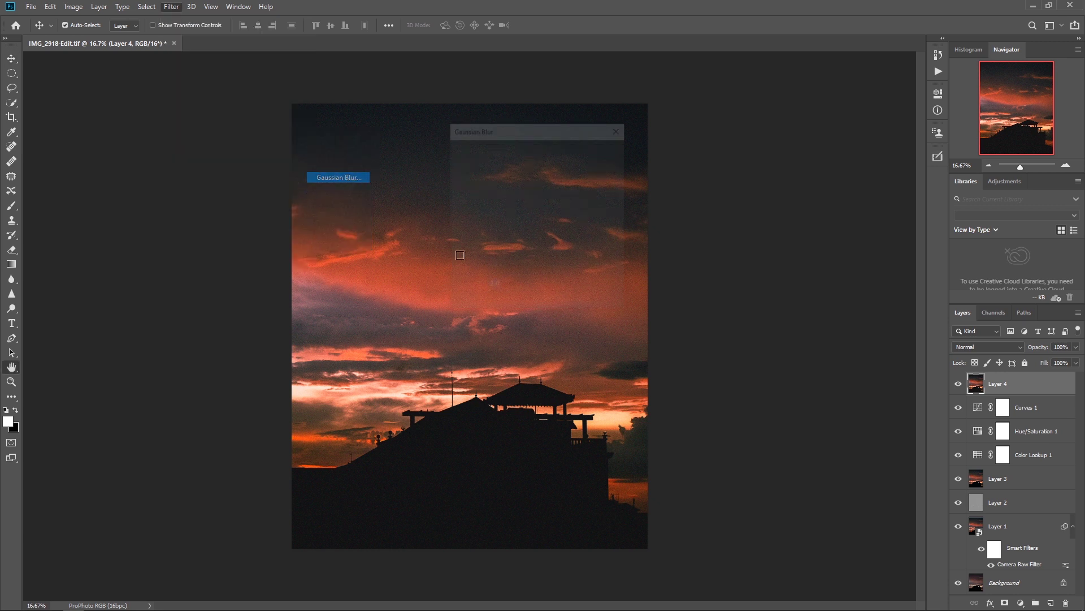
click(601, 151)
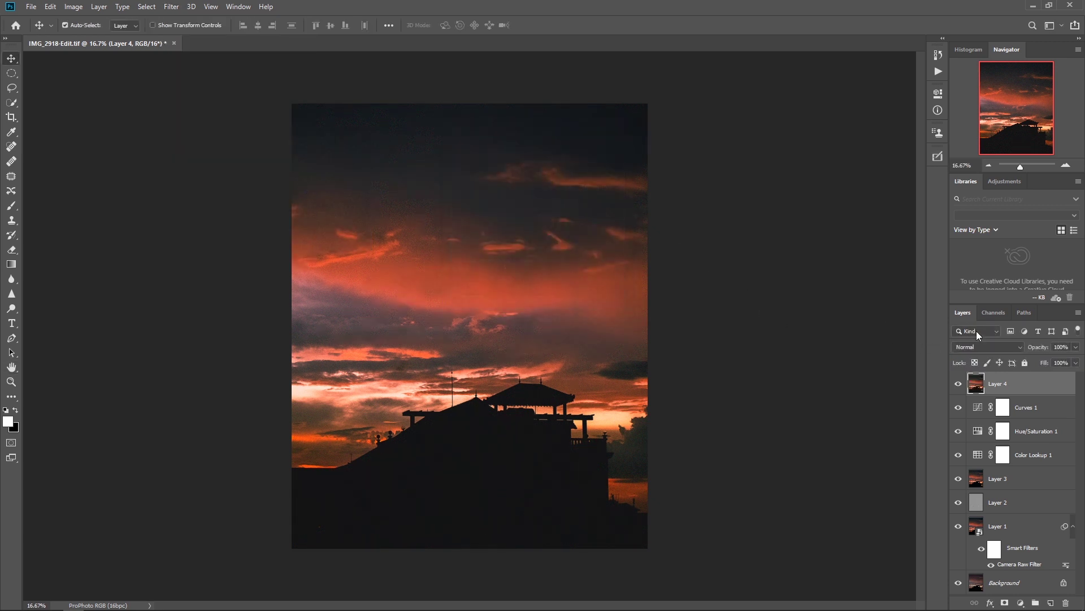
Set Layer 4 to Soft Light blend mode at 3% opacity
click(989, 347)
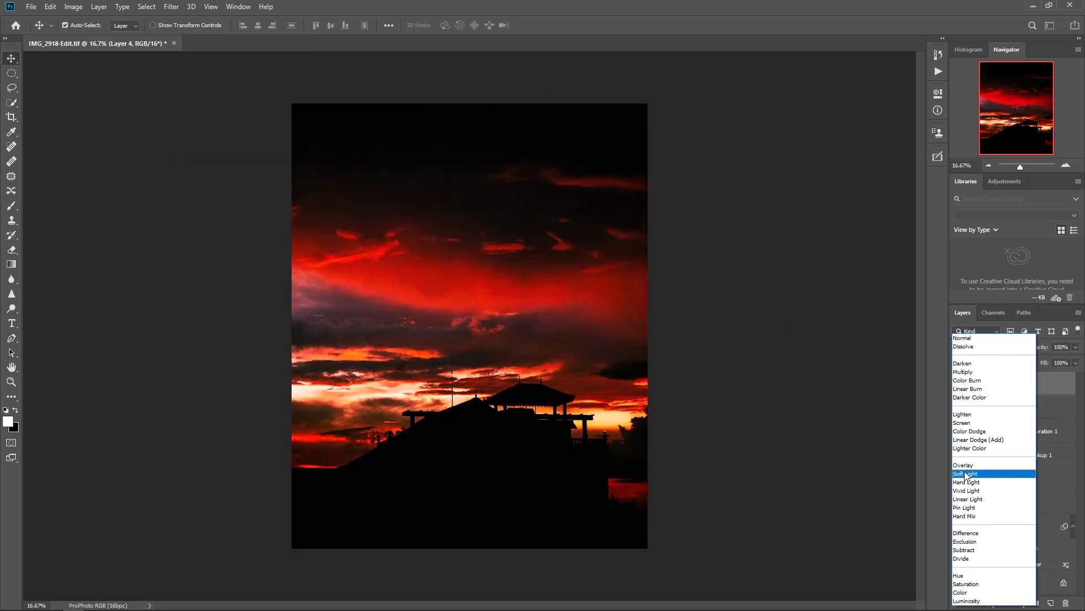
click(965, 476)
click(1076, 347)
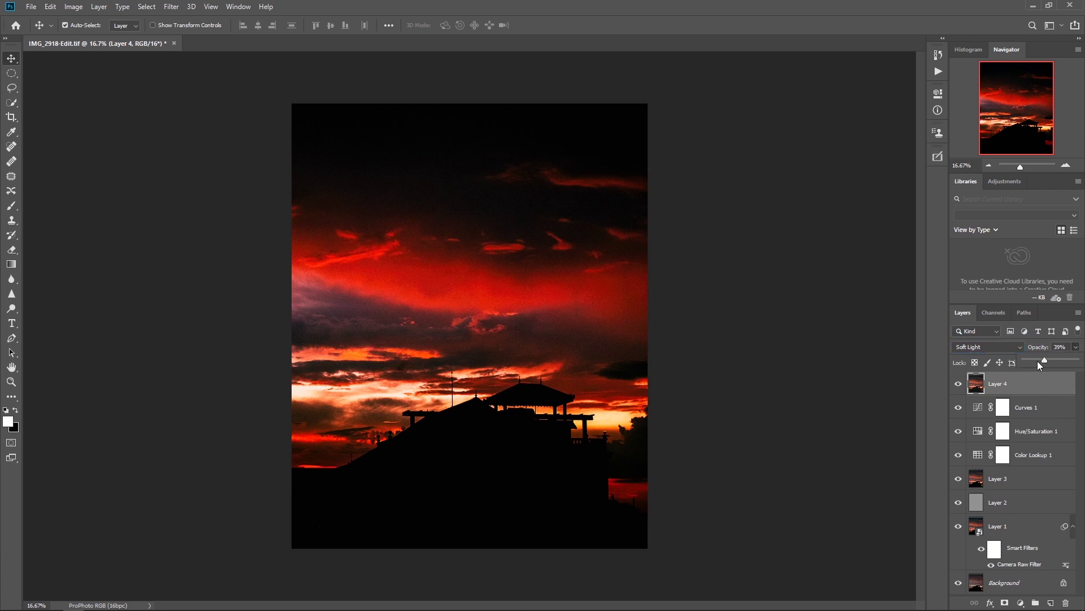
drag(1037, 362, 1024, 366)
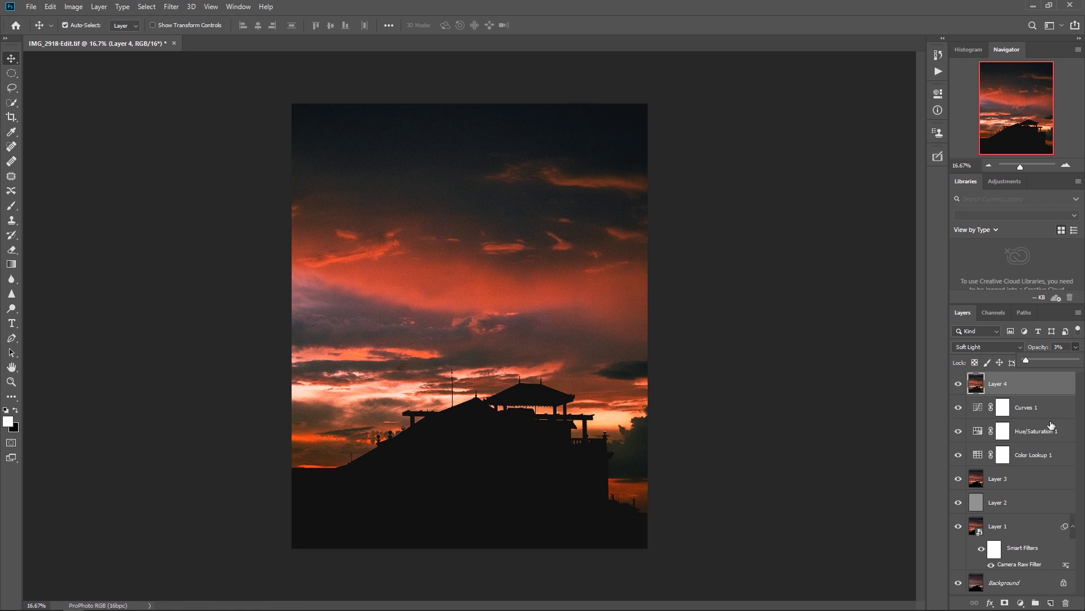
click(960, 386)
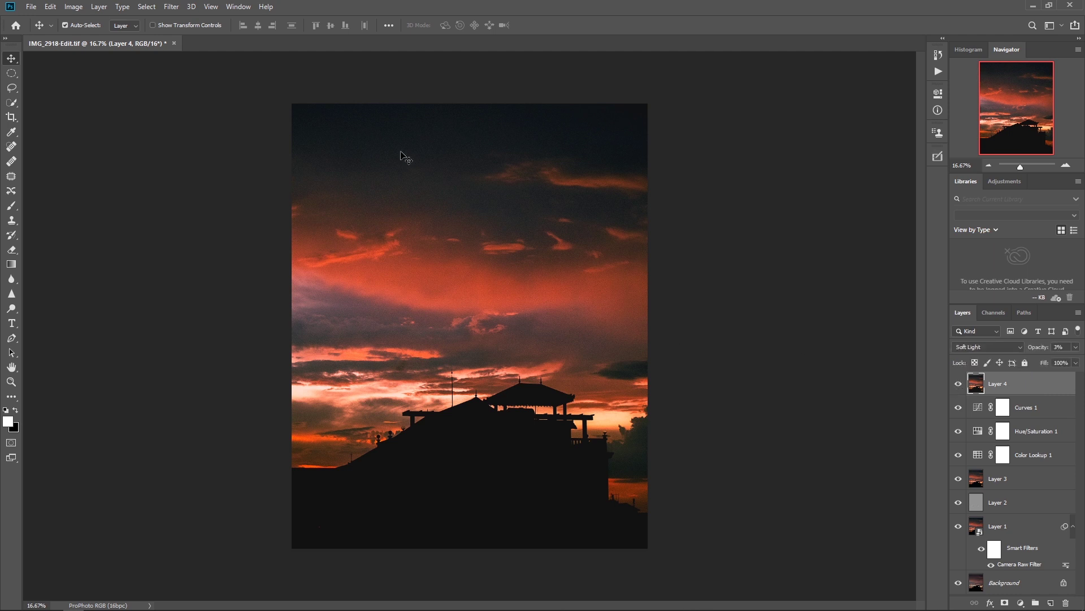
click(171, 7)
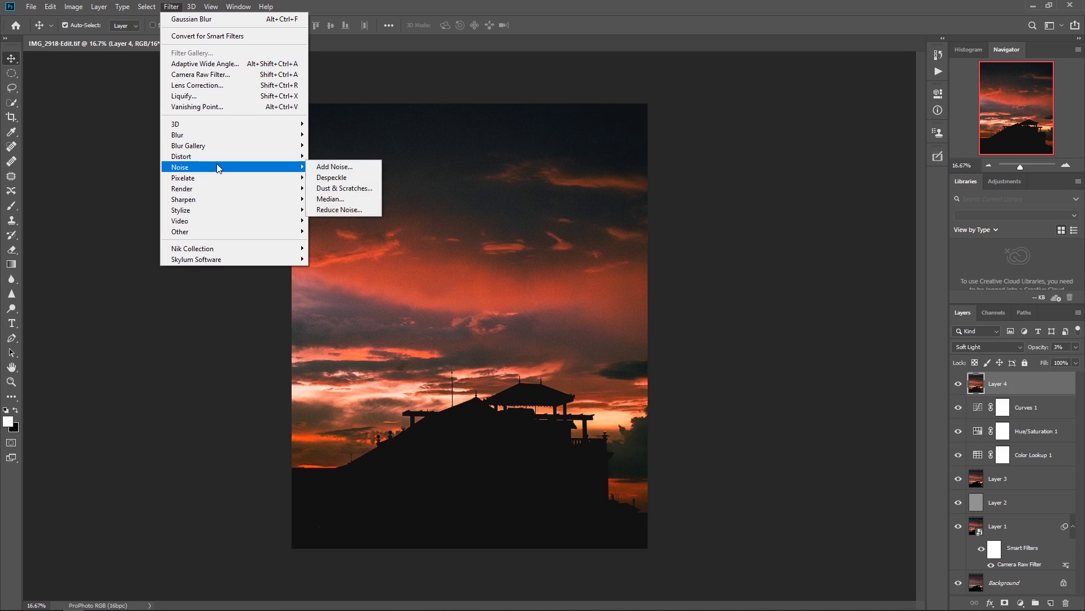
mouse_move(233, 135)
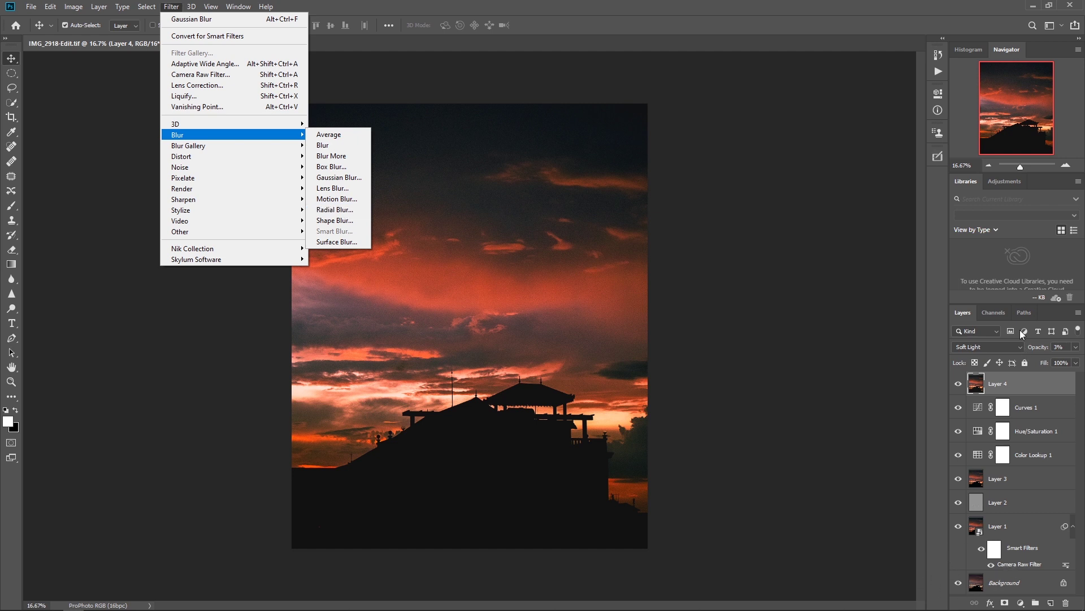
Add Layer 5 on top and fill it with a merged copy of visible layers
click(1012, 303)
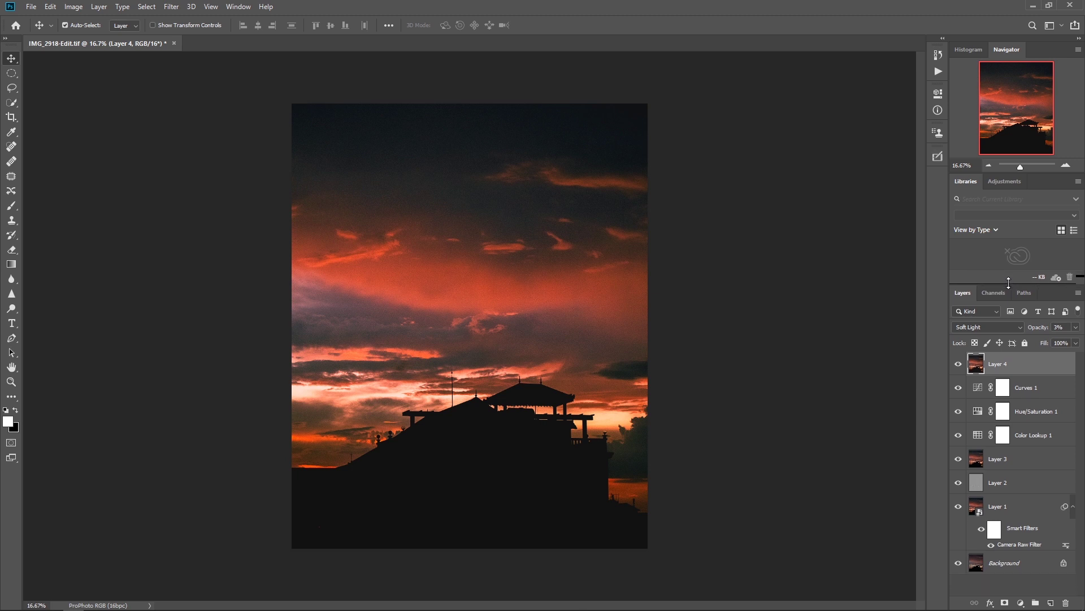
drag(1012, 303, 1012, 262)
click(1020, 571)
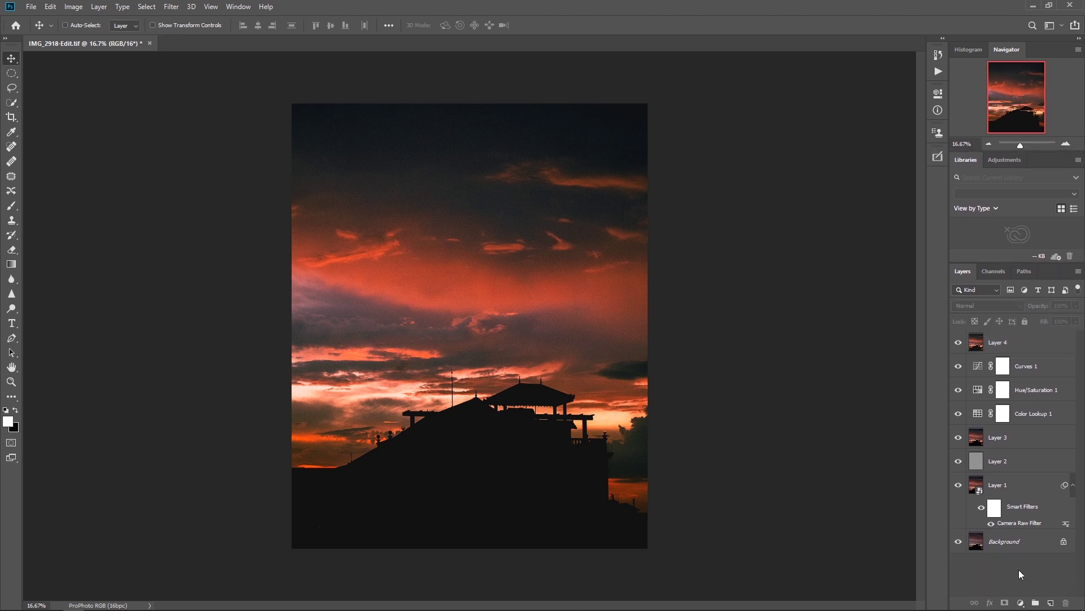
key(ctrl+shift+alt+n)
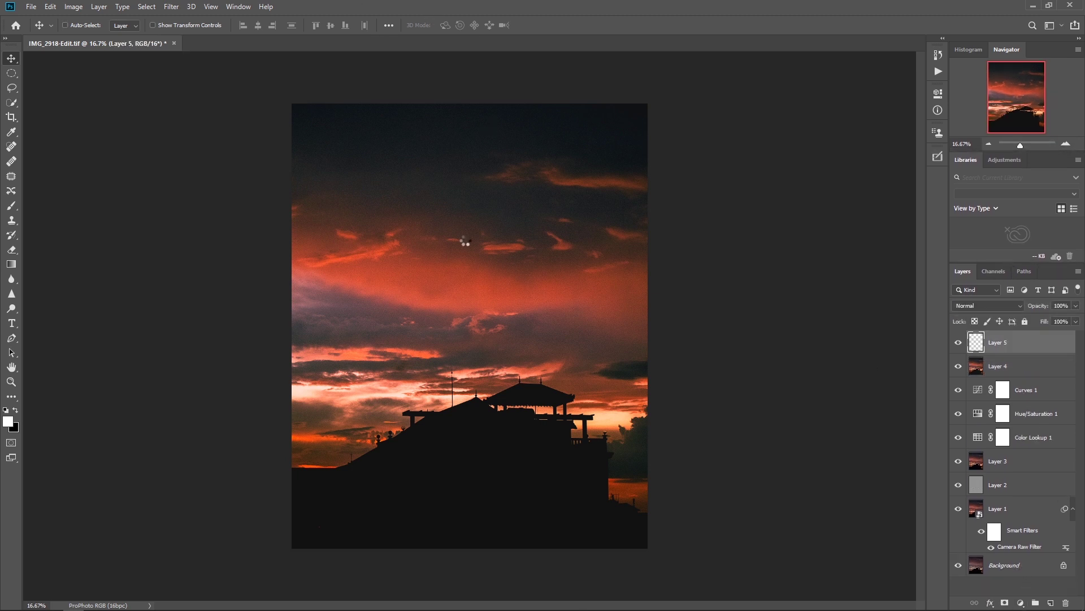
key(ctrl+shift+alt+e)
Try Motion, Radial and Iris blurs on Layer 5, cancelling each one
click(172, 7)
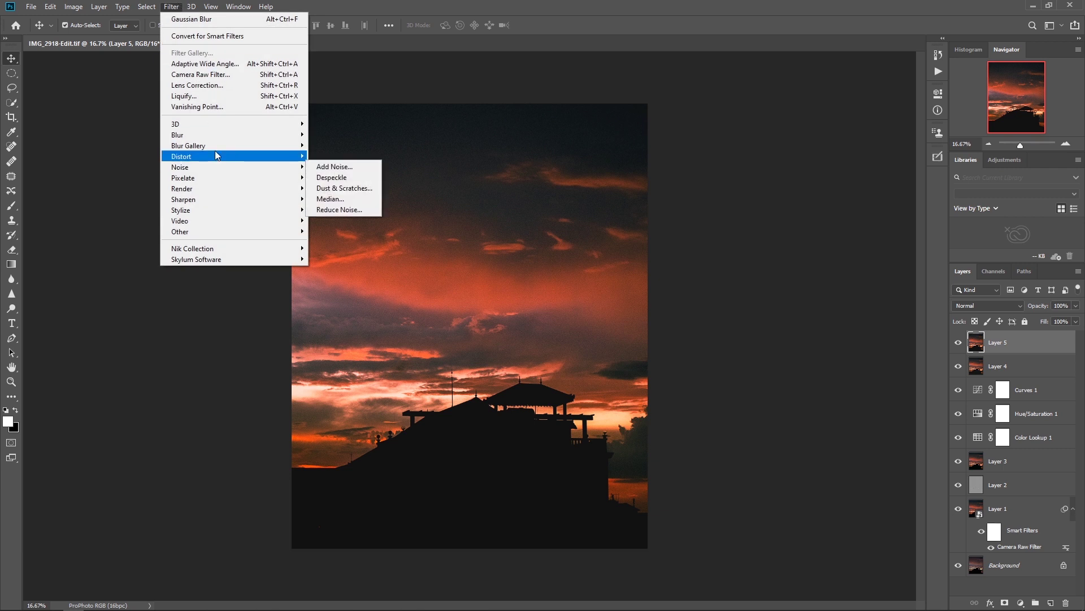
mouse_move(233, 135)
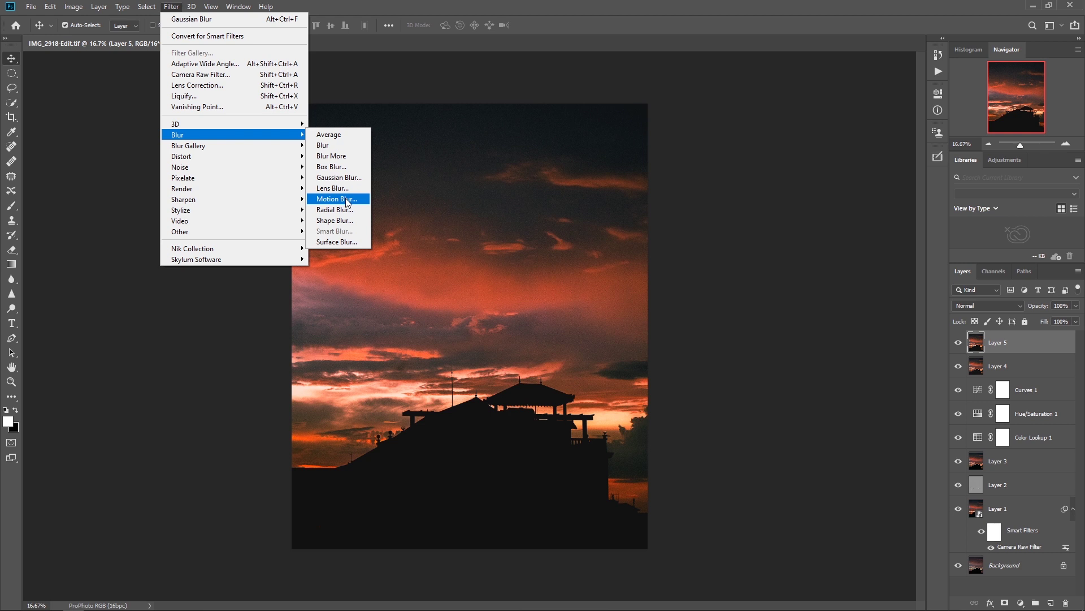
click(347, 199)
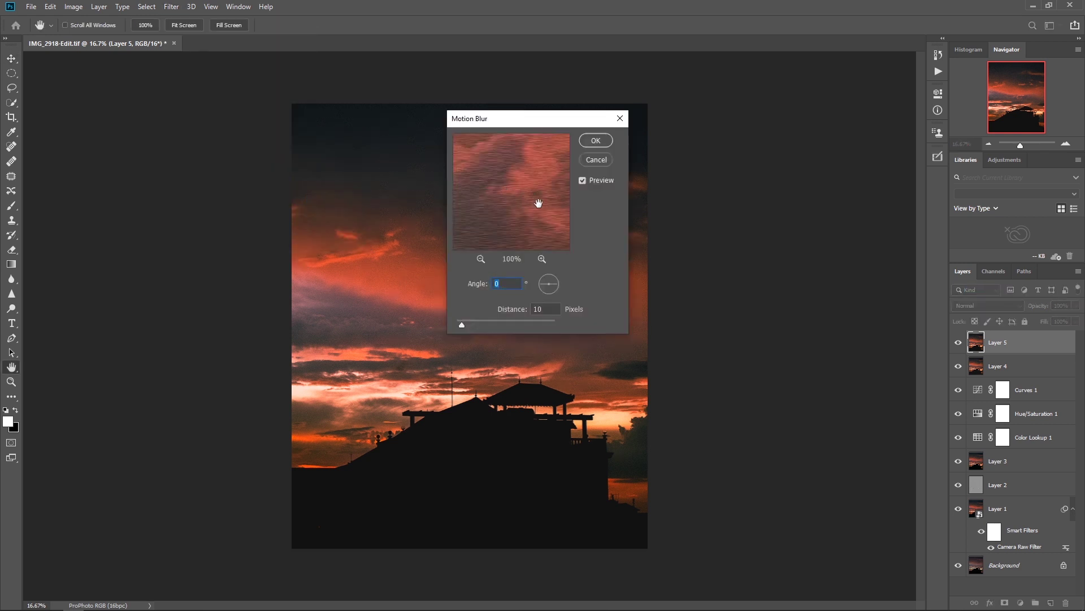
click(596, 159)
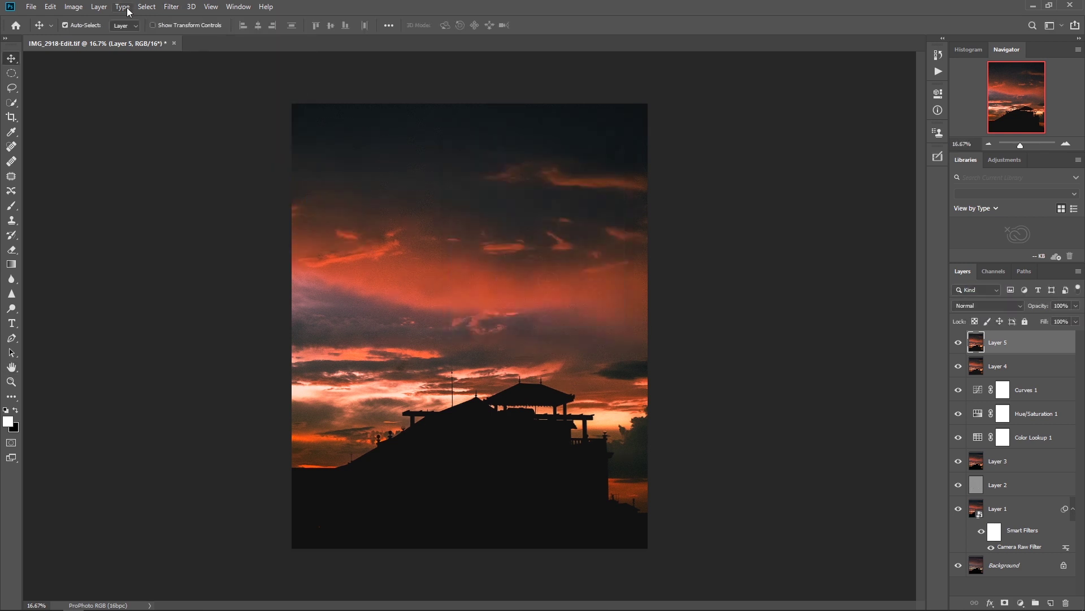
click(171, 8)
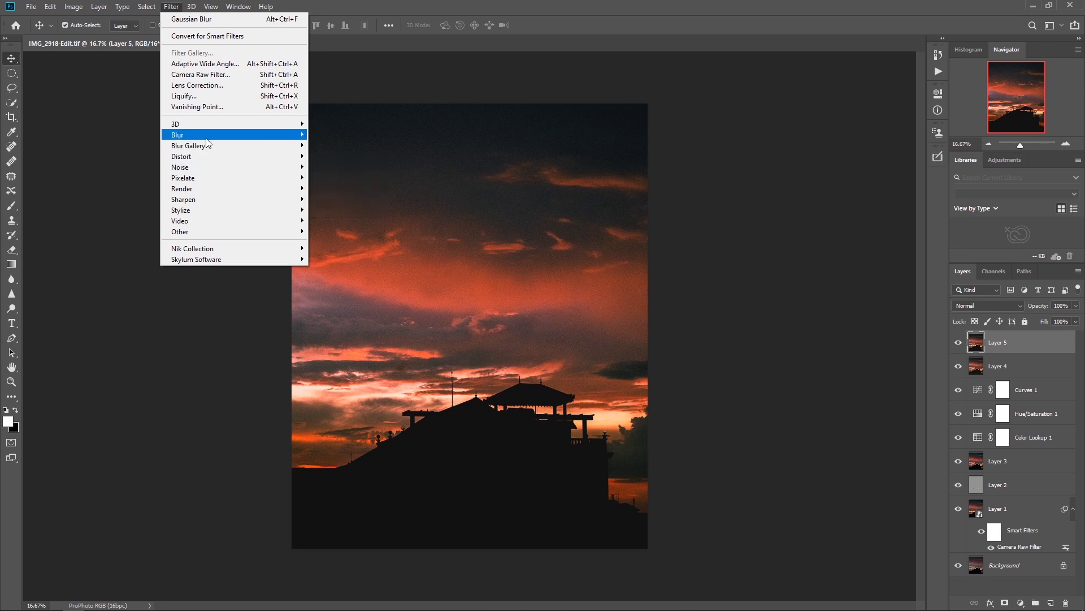
click(336, 210)
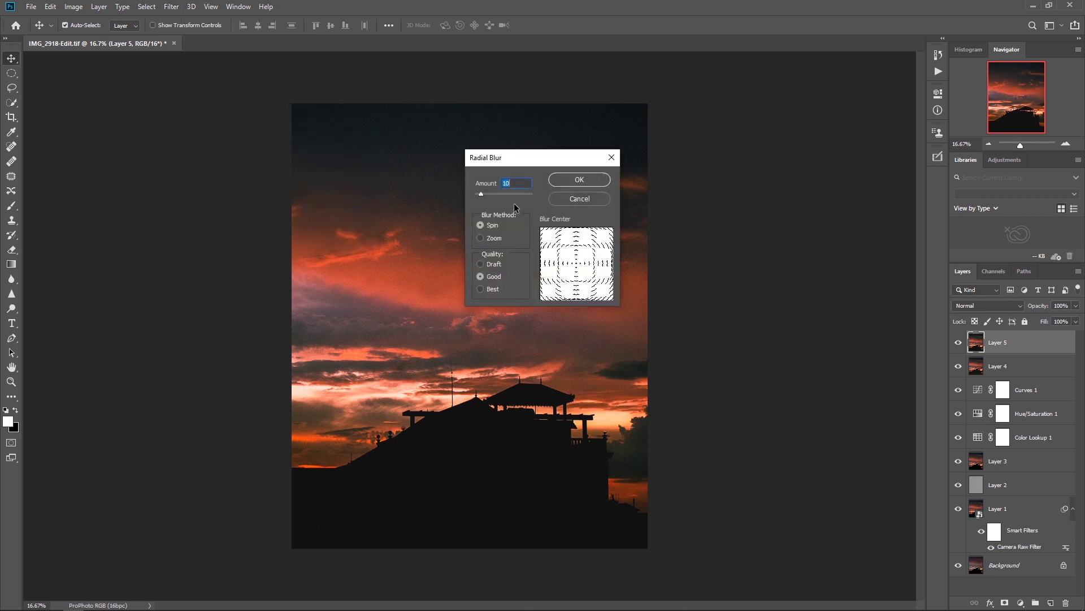
click(588, 199)
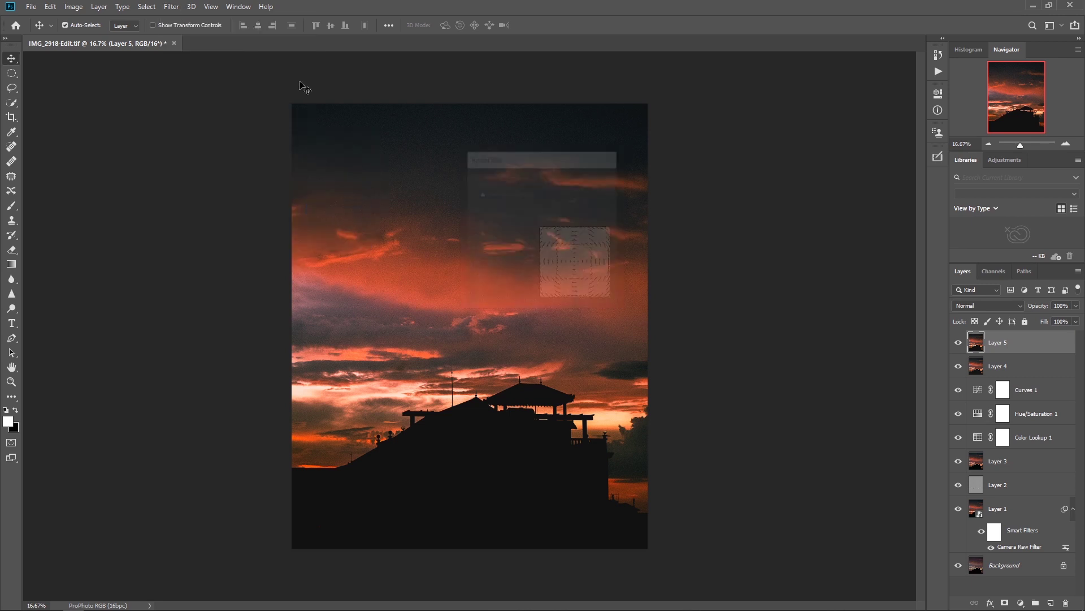
click(168, 8)
mouse_move(221, 145)
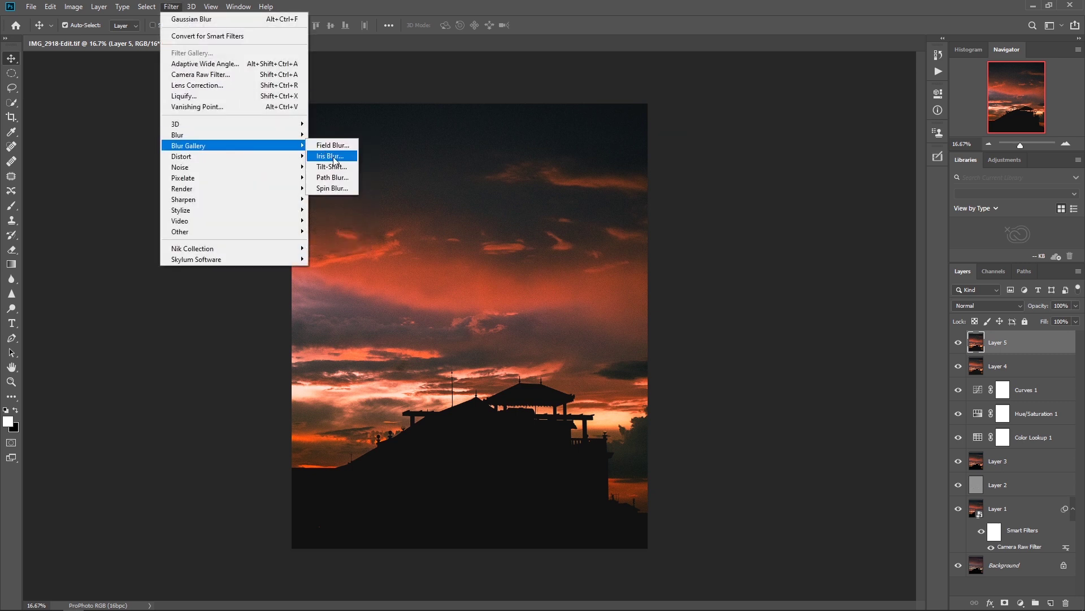
click(342, 156)
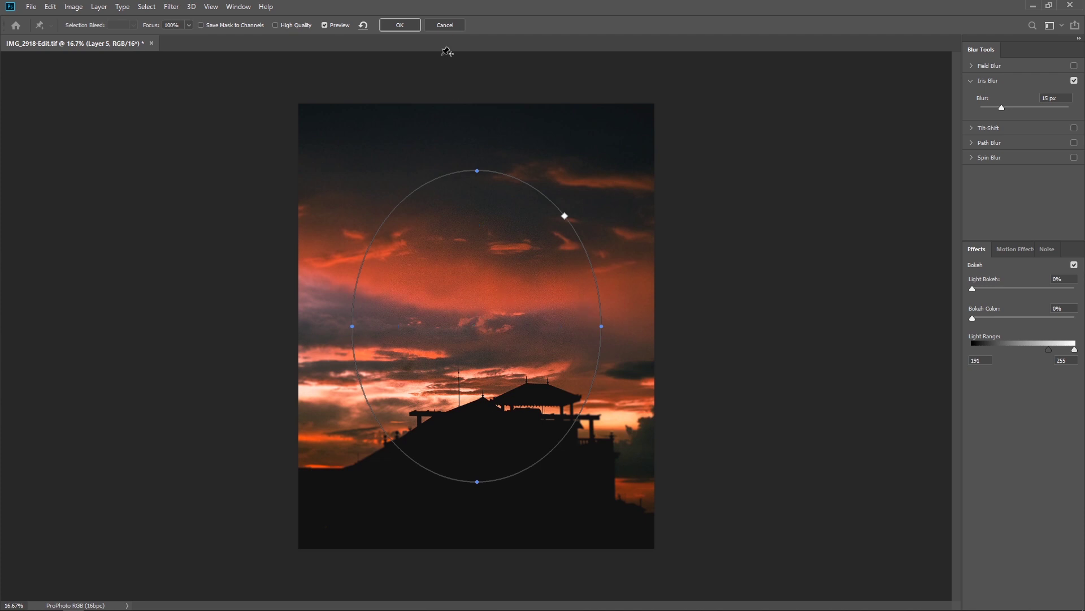
click(445, 25)
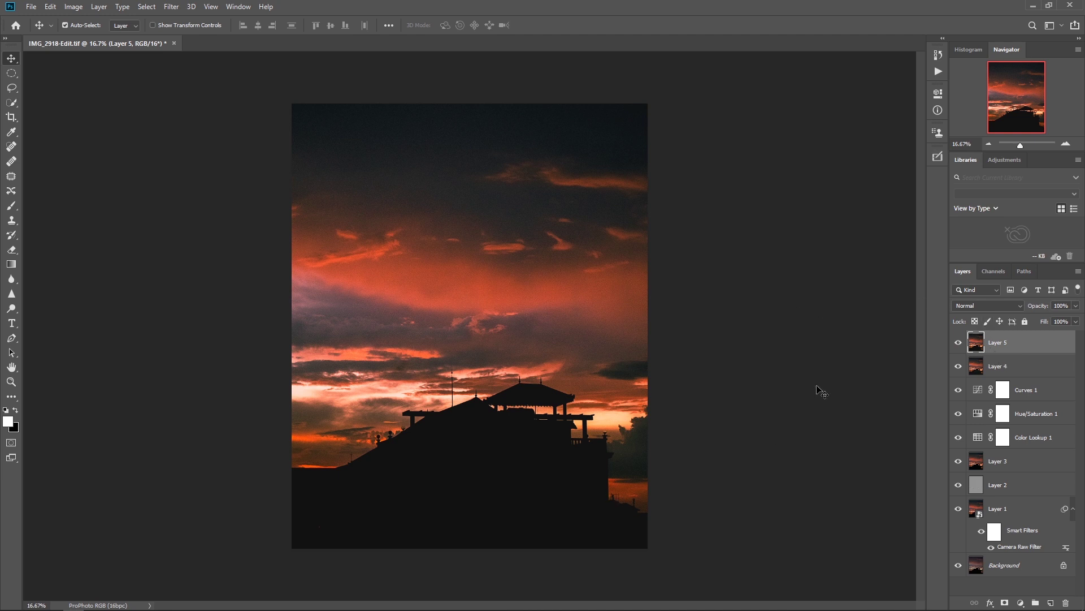
key(ctrl+alt+shift+s)
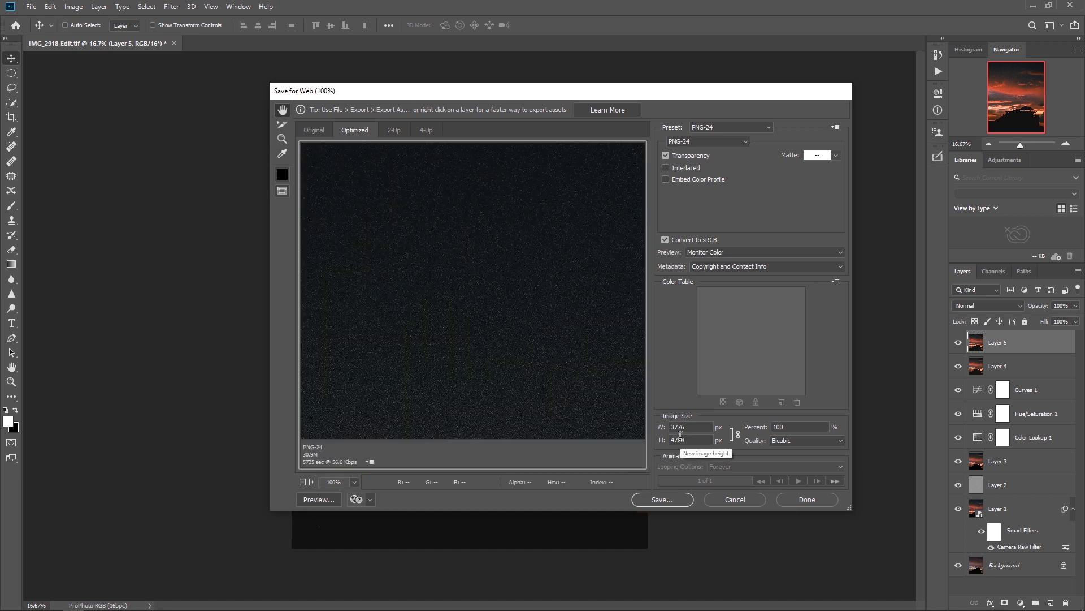
Save the PNG-24 export to the Desktop under the name 'Sunset'
click(660, 500)
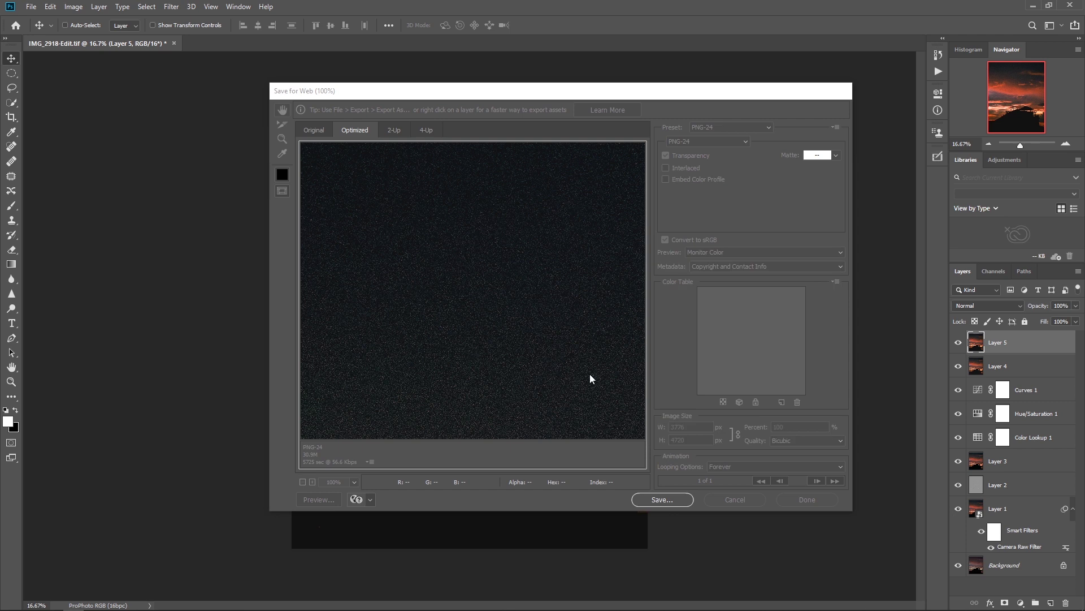
click(320, 188)
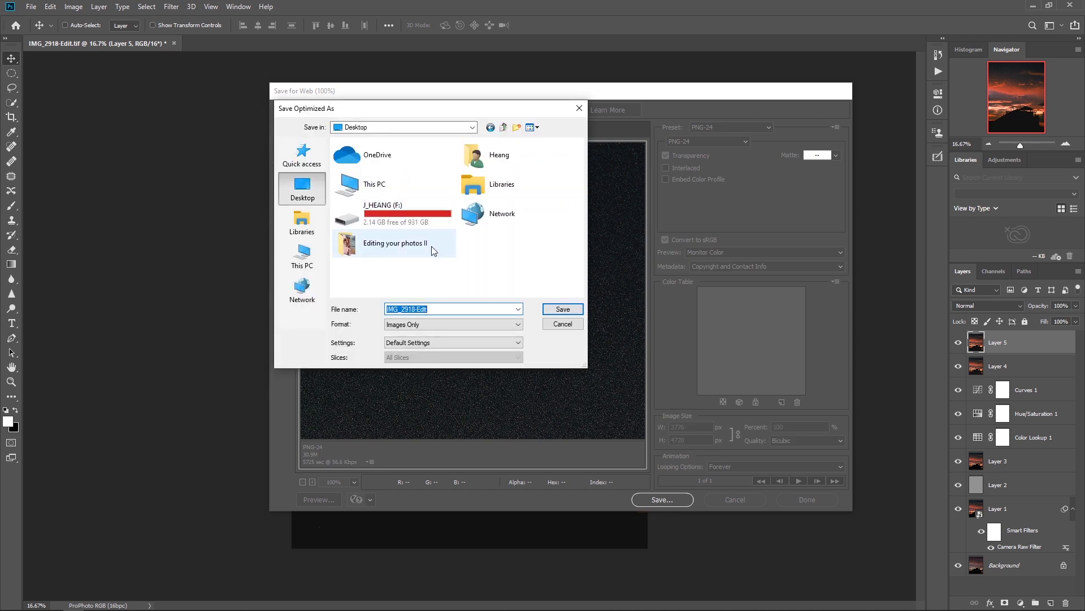
text(Sunset)
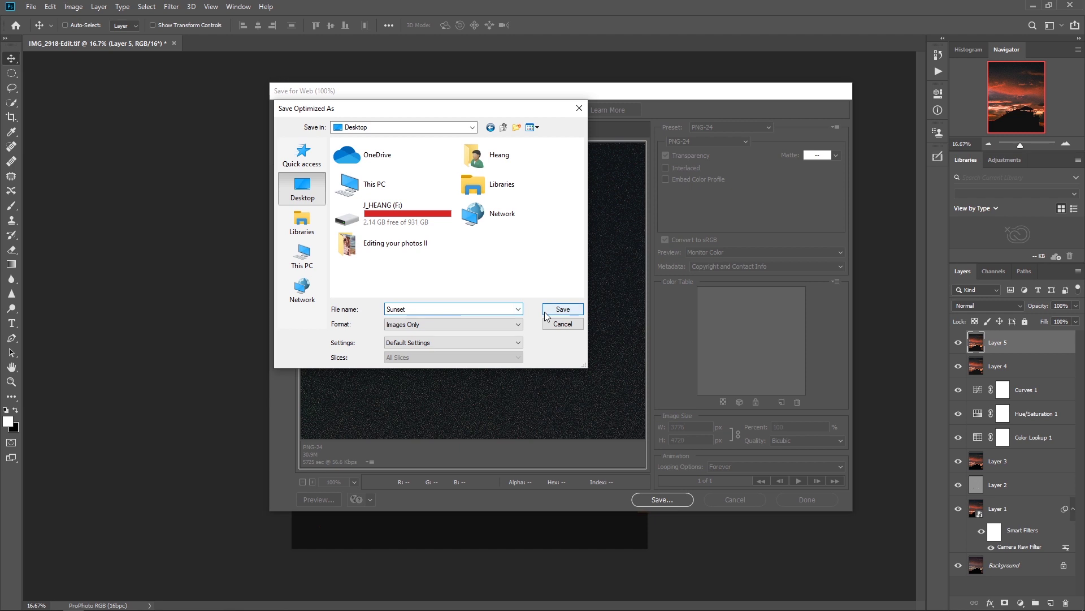
click(547, 309)
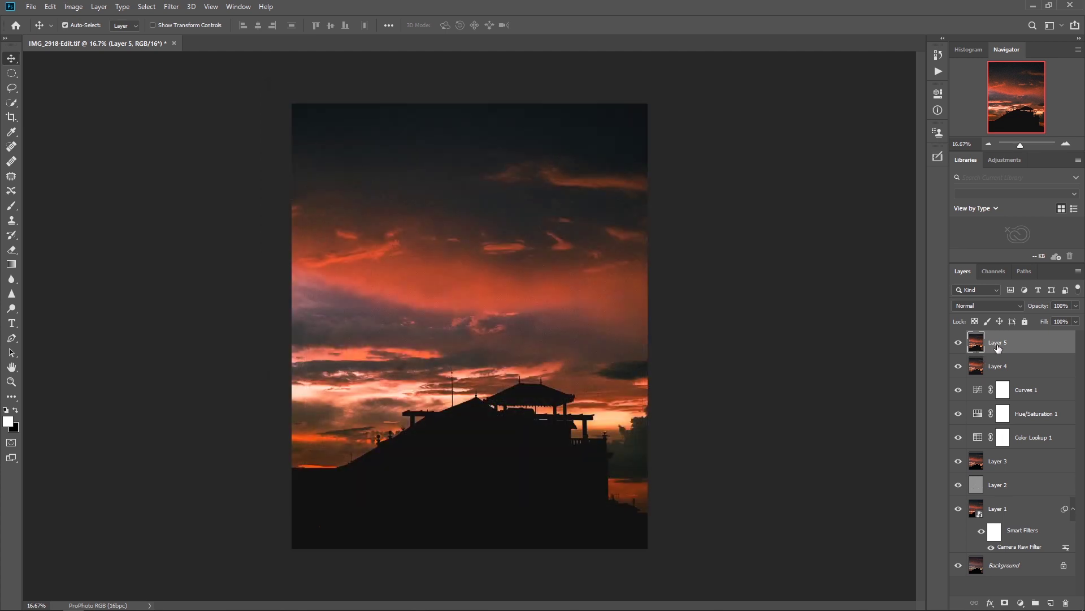
Group Layers 1 through 5 into Group 1
shift+click(1024, 511)
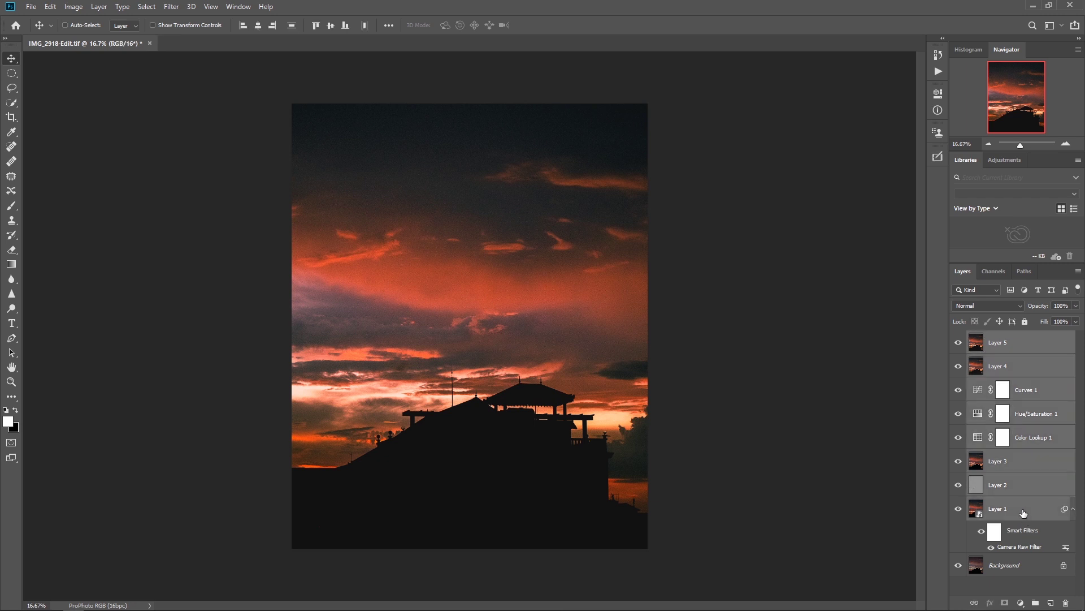
key(ctrl+g)
click(1007, 434)
Toggle Group 1's visibility to compare before and after, leaving it hidden
click(960, 337)
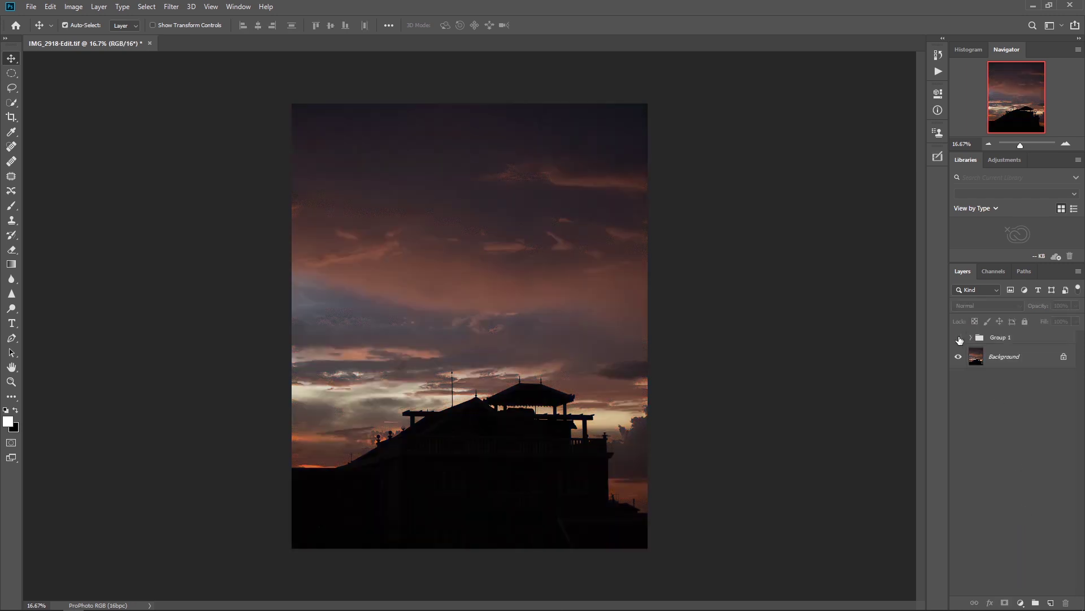
click(958, 338)
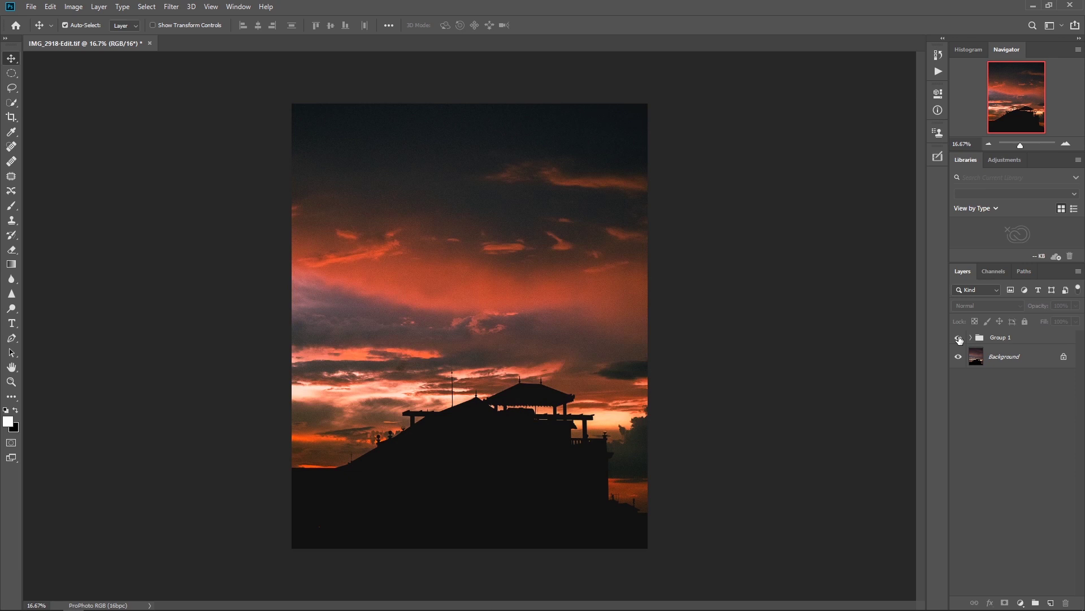
click(959, 338)
click(959, 338)
click(960, 338)
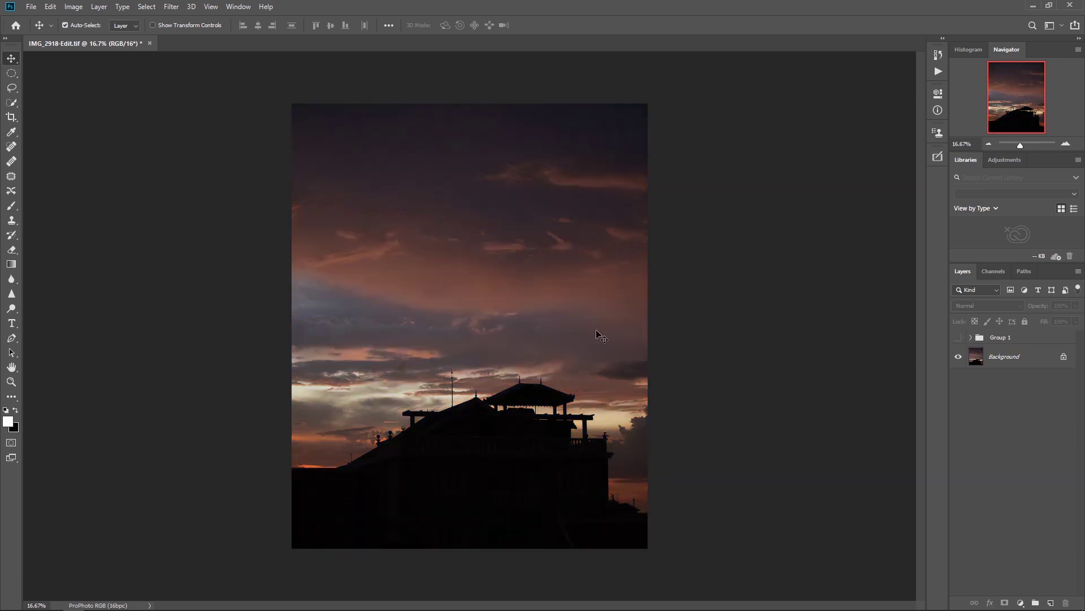
key(ctrl+alt+shift+s)
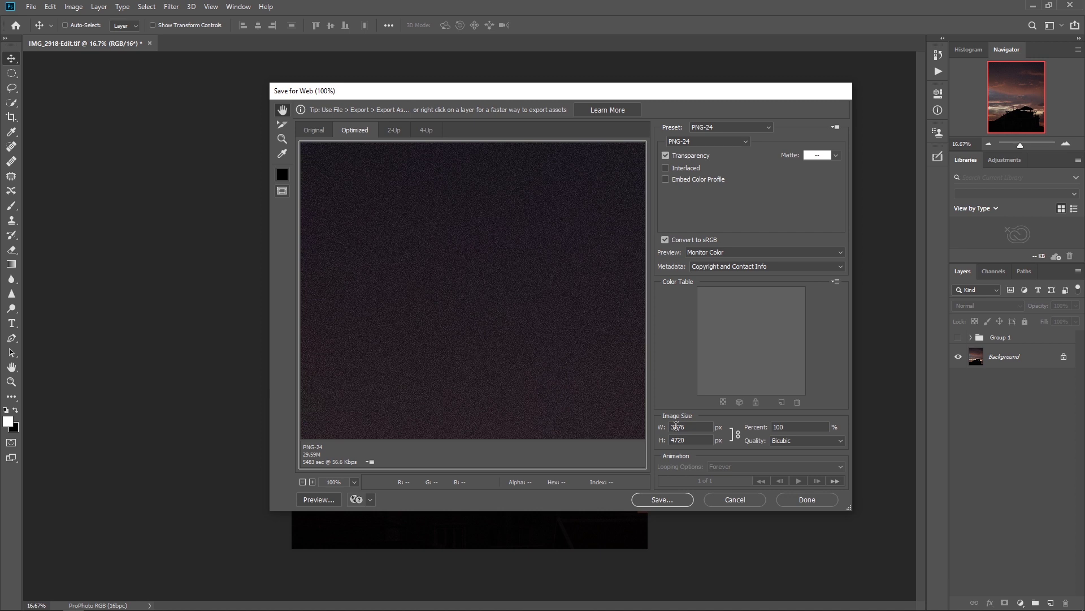
Save the unedited original to the Desktop as PNG named 'Sunset before'
key(ctrl)
click(658, 499)
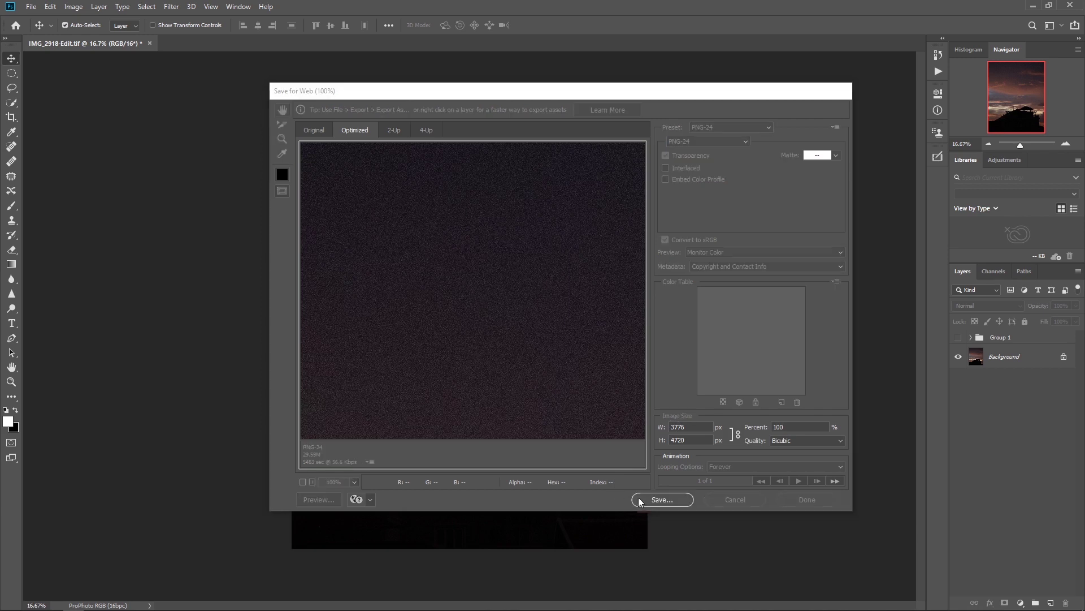
click(445, 205)
click(450, 309)
text(before)
click(573, 309)
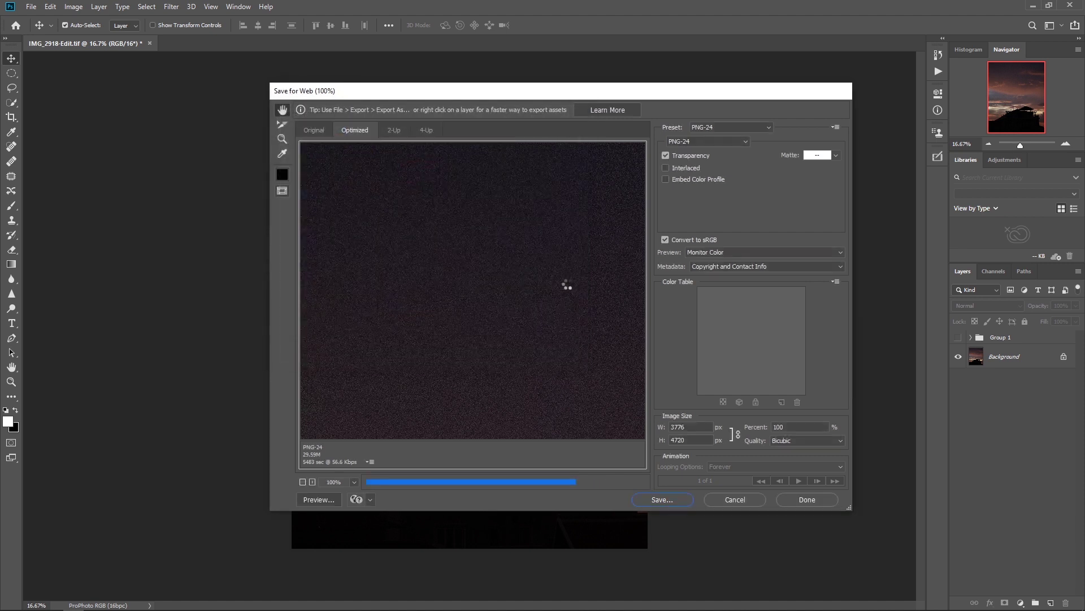